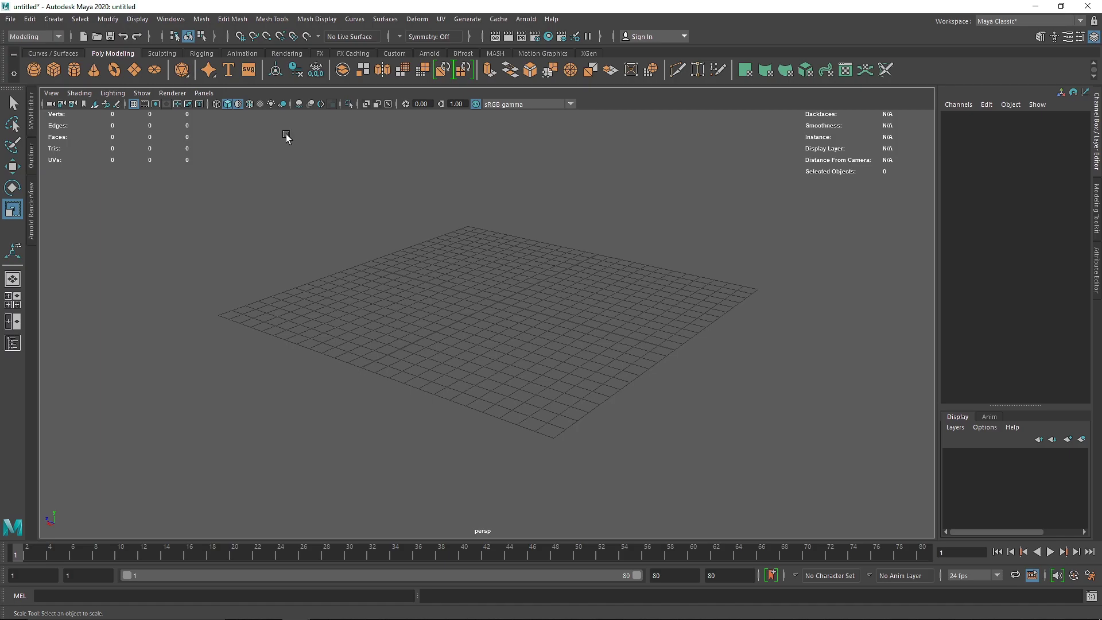
Turn off wireframe-on-shaded, then create a polygon plane and lift it slightly upward
{"action": "left_click", "coordinate": [238, 105]}
{"action": "left_click_drag", "start_coordinate": [367, 155], "coordinate": [623, 287], "text": "alt"}
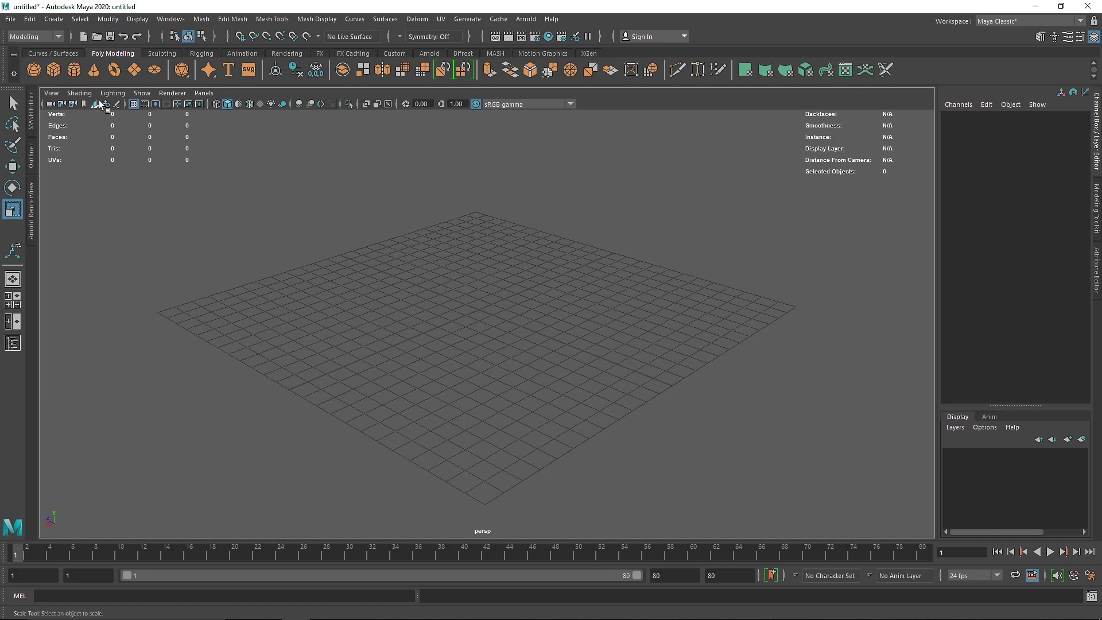
{"action": "left_click", "coordinate": [135, 72]}
{"action": "left_click_drag", "start_coordinate": [428, 307], "coordinate": [792, 393], "text": "alt"}
{"action": "key", "text": "w"}
{"action": "mouse_move", "coordinate": [478, 270]}
{"action": "left_mouse_down"}
{"action": "mouse_move", "coordinate": [475, 253]}
{"action": "mouse_move", "coordinate": [538, 273]}
{"action": "mouse_move", "coordinate": [496, 282]}
{"action": "left_mouse_up"}
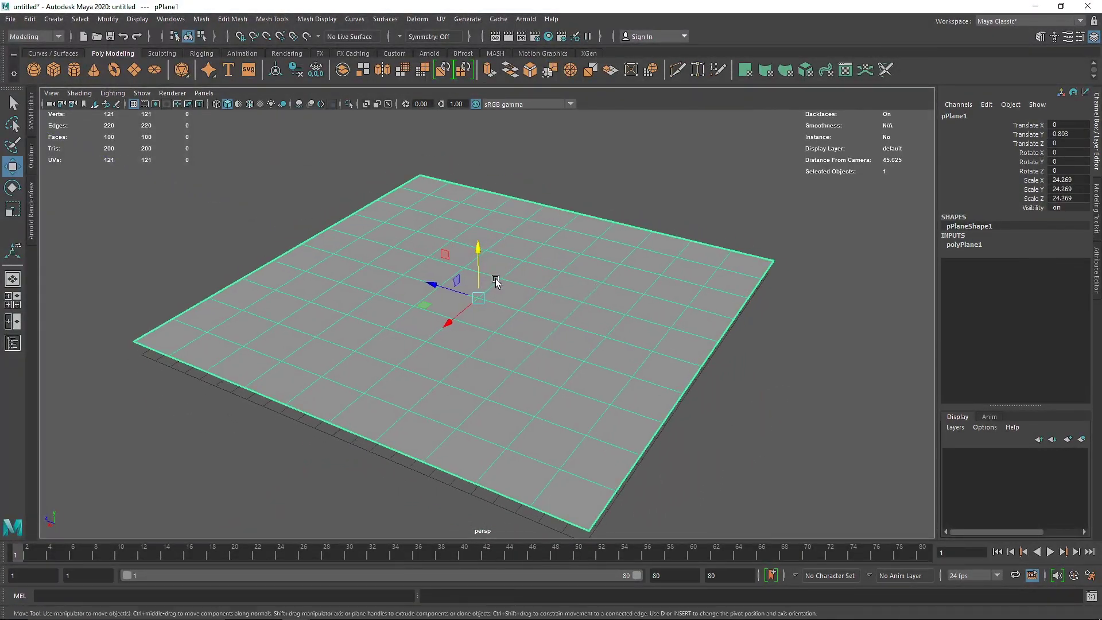
Set the plane's Subdivisions Width and Height to 15 in the Channel Box
{"action": "left_click", "coordinate": [965, 246]}
{"action": "double_click", "coordinate": [1079, 273]}
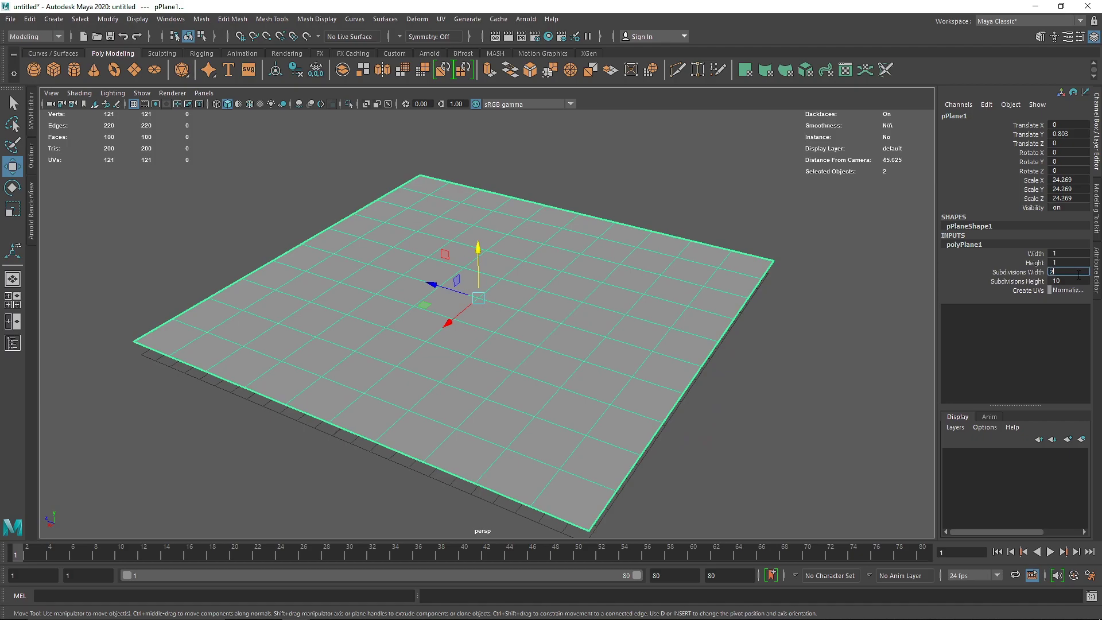
{"action": "left_click", "coordinate": [1073, 281]}
{"action": "type", "text": "20"}
{"action": "key", "text": "Return"}
{"action": "left_click", "coordinate": [896, 314]}
{"action": "left_click", "coordinate": [693, 276]}
{"action": "left_click", "coordinate": [965, 245]}
{"action": "double_click", "coordinate": [1072, 273]}
{"action": "type", "text": "15"}
{"action": "double_click", "coordinate": [1071, 281]}
{"action": "type", "text": "15"}
{"action": "key", "text": "Return"}
{"action": "left_click", "coordinate": [822, 312]}
{"action": "left_click", "coordinate": [688, 294]}
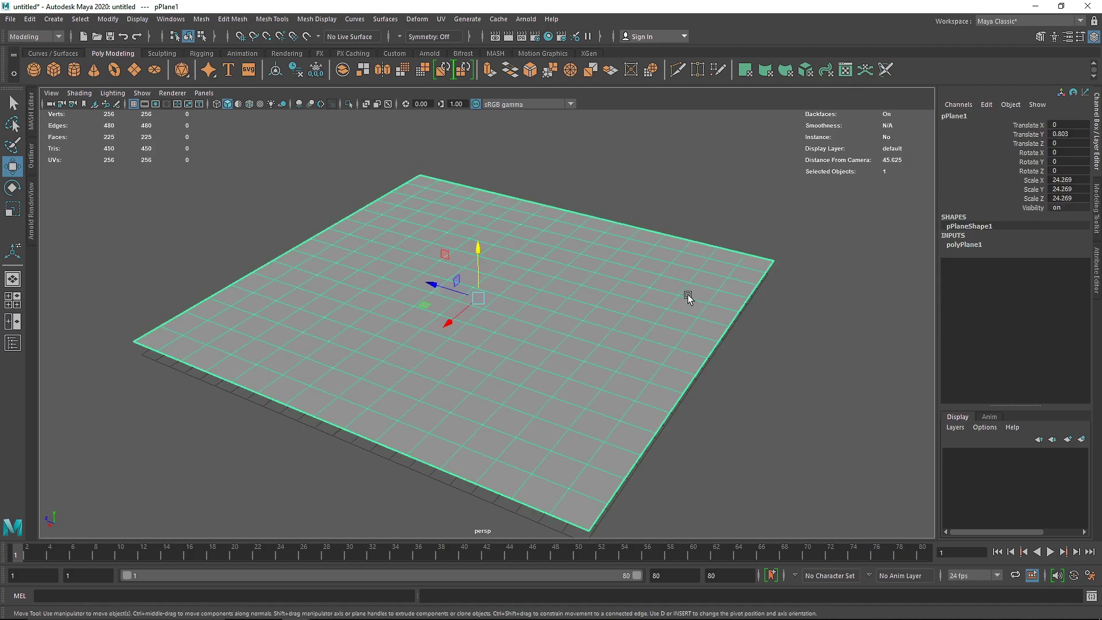
Try pulling a single face up into a peak, then undo it and return to object mode
{"action": "left_click_drag", "start_coordinate": [495, 228], "coordinate": [488, 264], "text": "alt"}
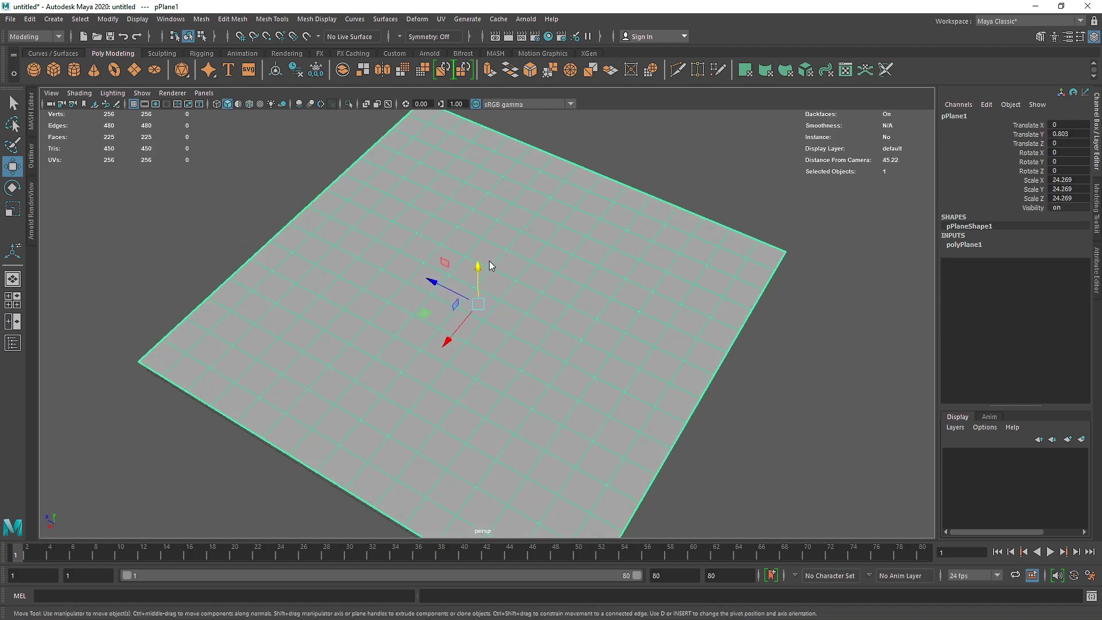
{"action": "right_click_drag", "start_coordinate": [489, 265], "coordinate": [493, 294]}
{"action": "left_click", "coordinate": [519, 300]}
{"action": "left_click_drag", "start_coordinate": [521, 278], "coordinate": [522, 205]}
{"action": "right_click_drag", "start_coordinate": [577, 241], "coordinate": [637, 190]}
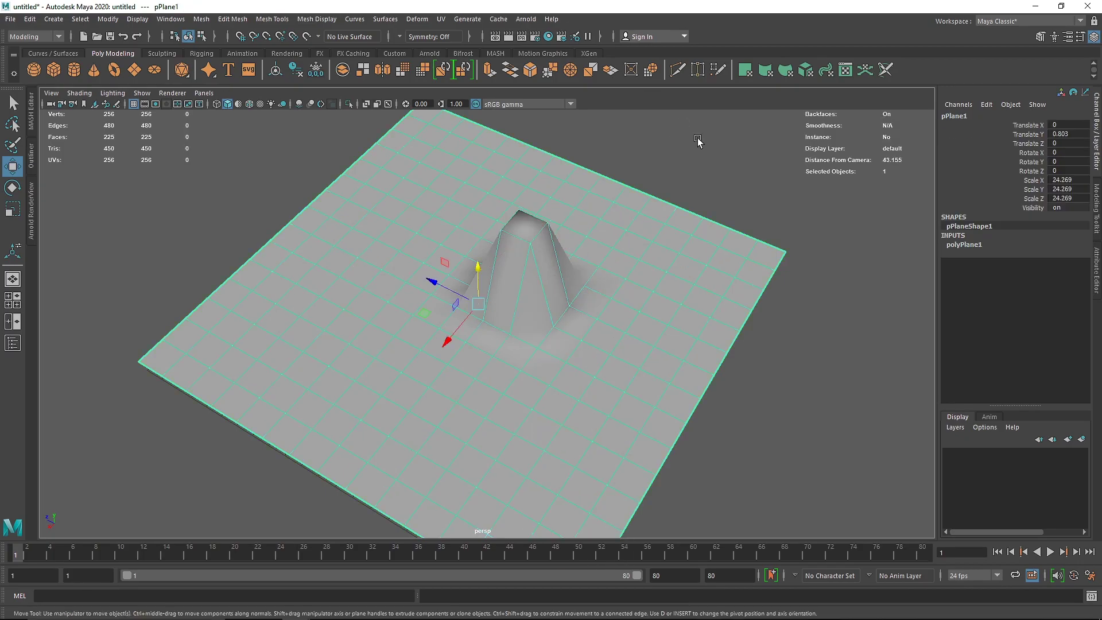
{"action": "key", "text": "ctrl+z"}
{"action": "key", "text": "ctrl+z"}
{"action": "key", "text": "F8"}
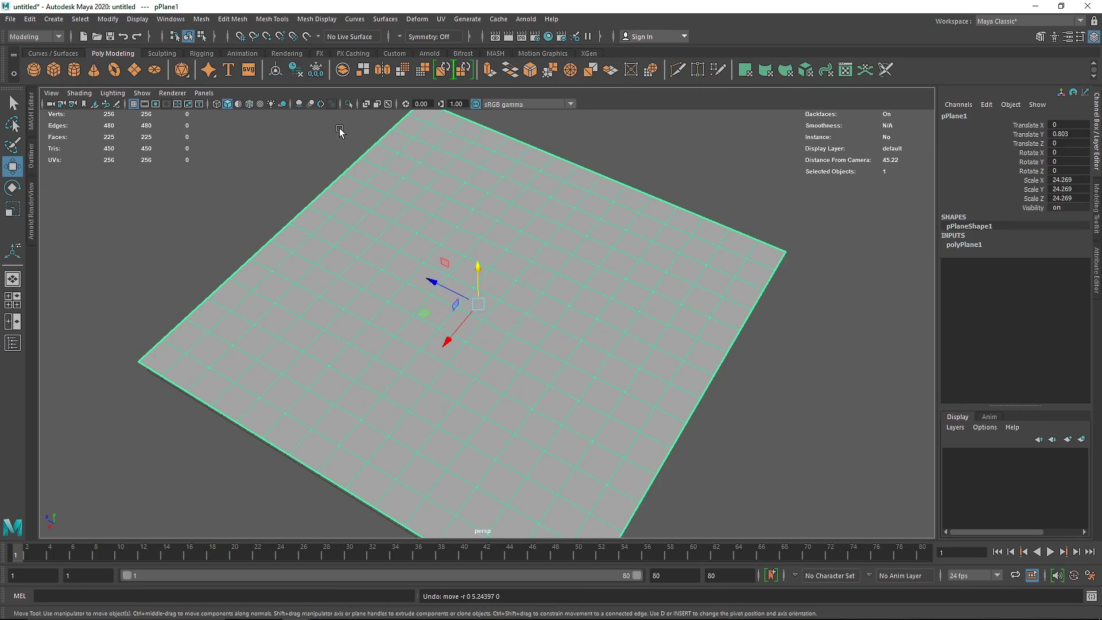
{"action": "left_click", "coordinate": [201, 19]}
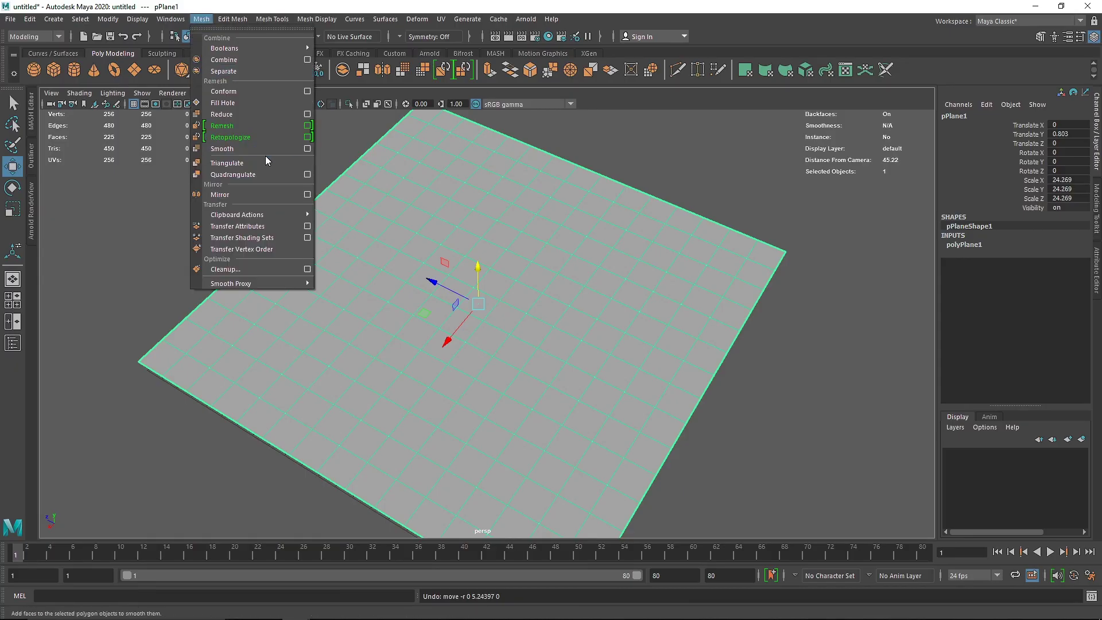
Triangulate the plane, then marquee-select all 450 triangle faces in Face mode
{"action": "left_click", "coordinate": [229, 163]}
{"action": "left_click_drag", "start_coordinate": [499, 267], "coordinate": [519, 241], "text": "alt"}
{"action": "right_click", "coordinate": [522, 234]}
{"action": "left_click", "coordinate": [522, 266]}
{"action": "scroll", "coordinate": [523, 264], "scroll_direction": "down", "scroll_amount": 5}
{"action": "left_click_drag", "start_coordinate": [225, 210], "coordinate": [668, 414]}
{"action": "scroll", "coordinate": [632, 400], "scroll_direction": "up", "scroll_amount": 3}
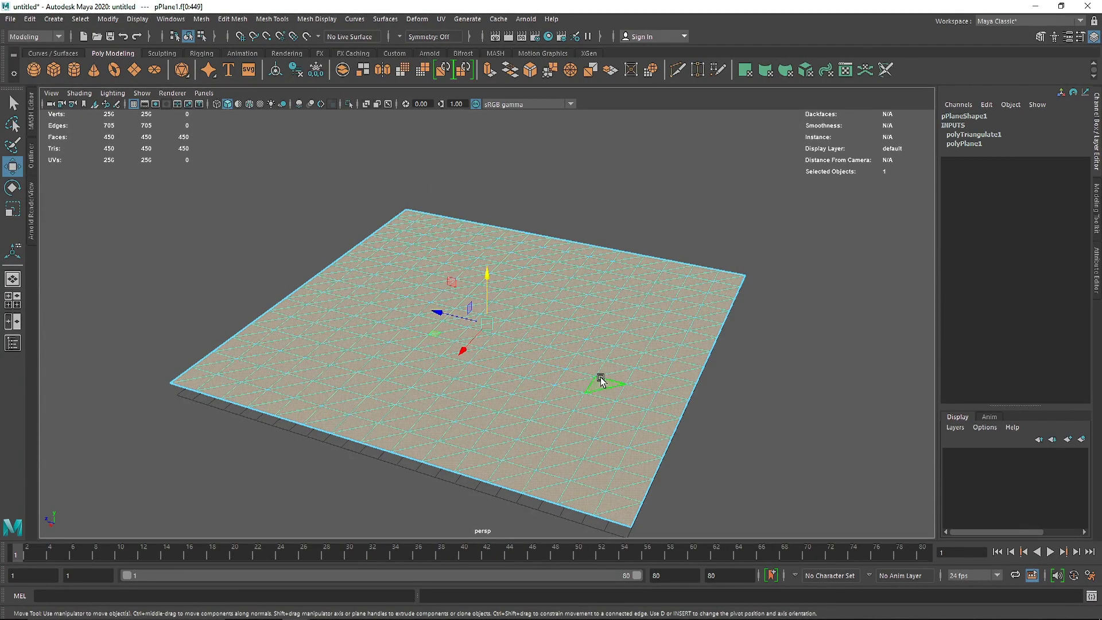
{"action": "left_click", "coordinate": [488, 277]}
Extrude all 450 faces with Ctrl+E and raise them to Local Translate Z 2.441
{"action": "left_click", "coordinate": [233, 19]}
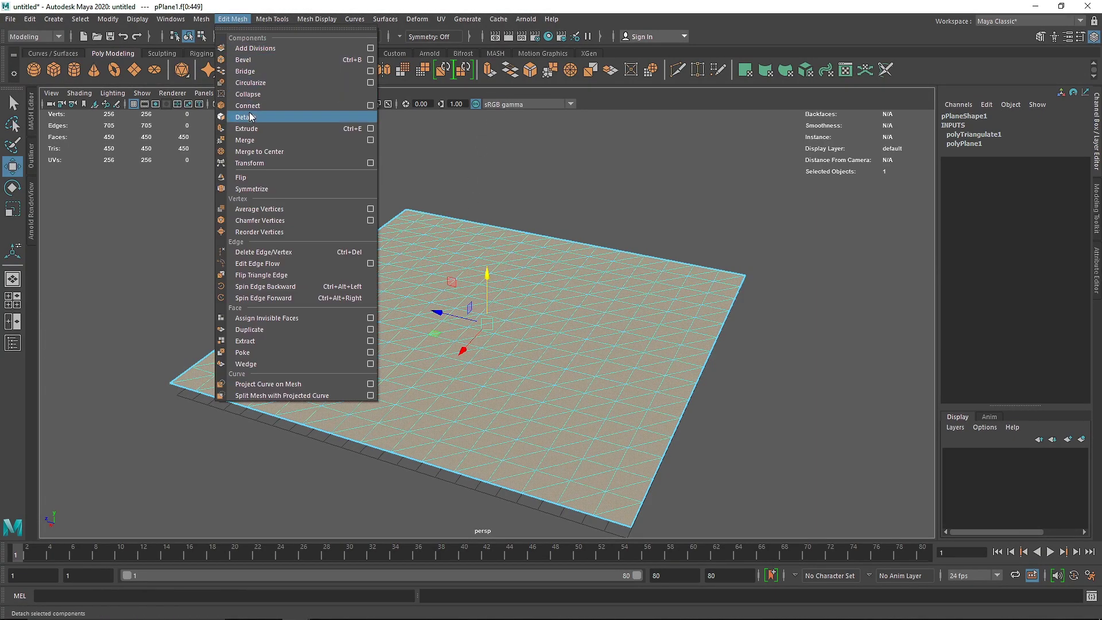
{"action": "left_click", "coordinate": [539, 166]}
{"action": "left_click_drag", "start_coordinate": [121, 179], "coordinate": [907, 615]}
{"action": "scroll", "coordinate": [484, 339], "scroll_direction": "up", "scroll_amount": 2}
{"action": "key", "text": "ctrl+e"}
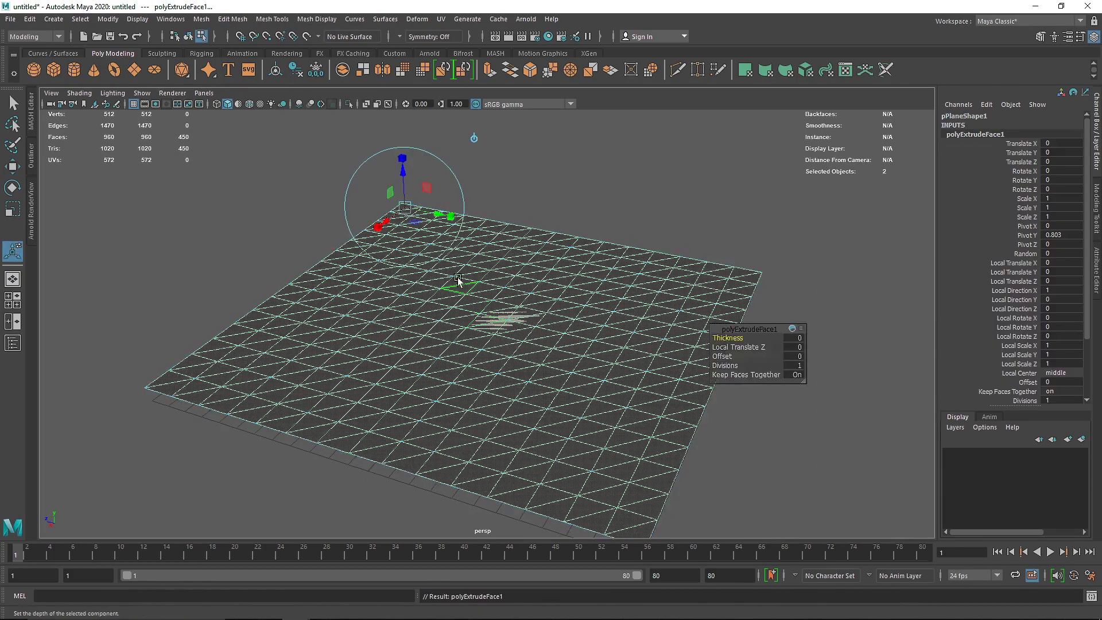
{"action": "left_click_drag", "start_coordinate": [404, 190], "coordinate": [404, 153]}
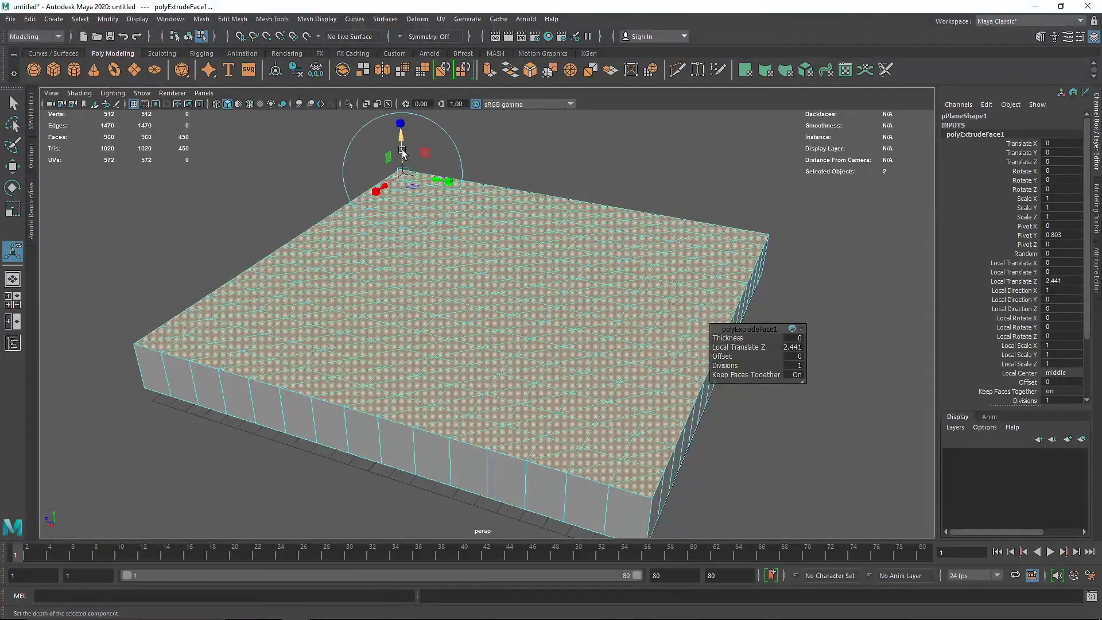
{"action": "left_click_drag", "start_coordinate": [591, 361], "coordinate": [302, 339], "text": "alt"}
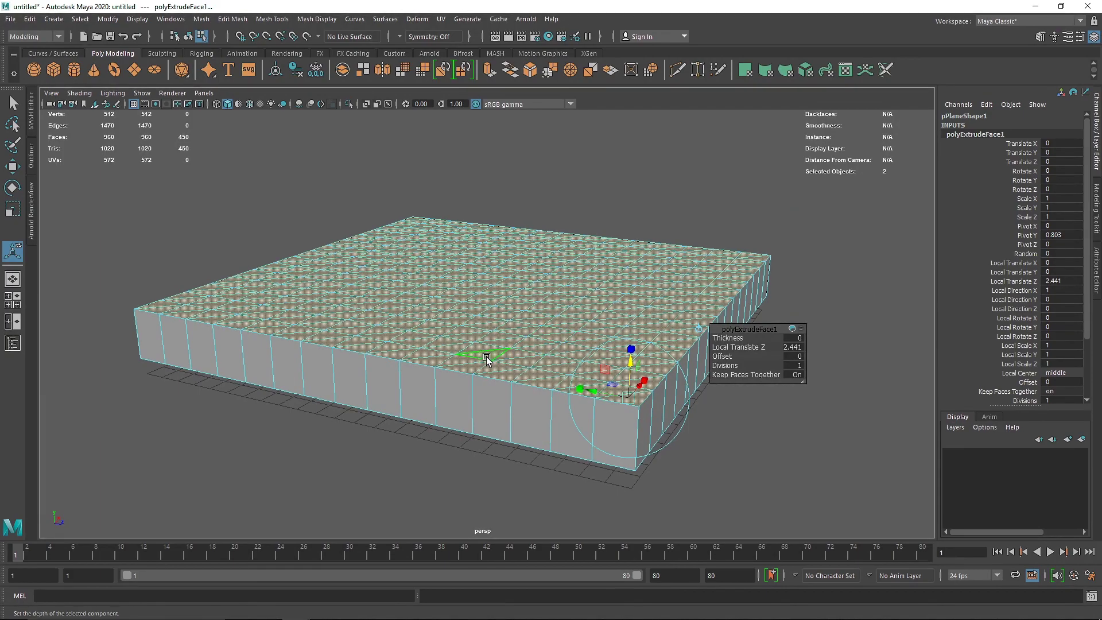
{"action": "left_click_drag", "start_coordinate": [488, 359], "coordinate": [494, 388], "text": "alt"}
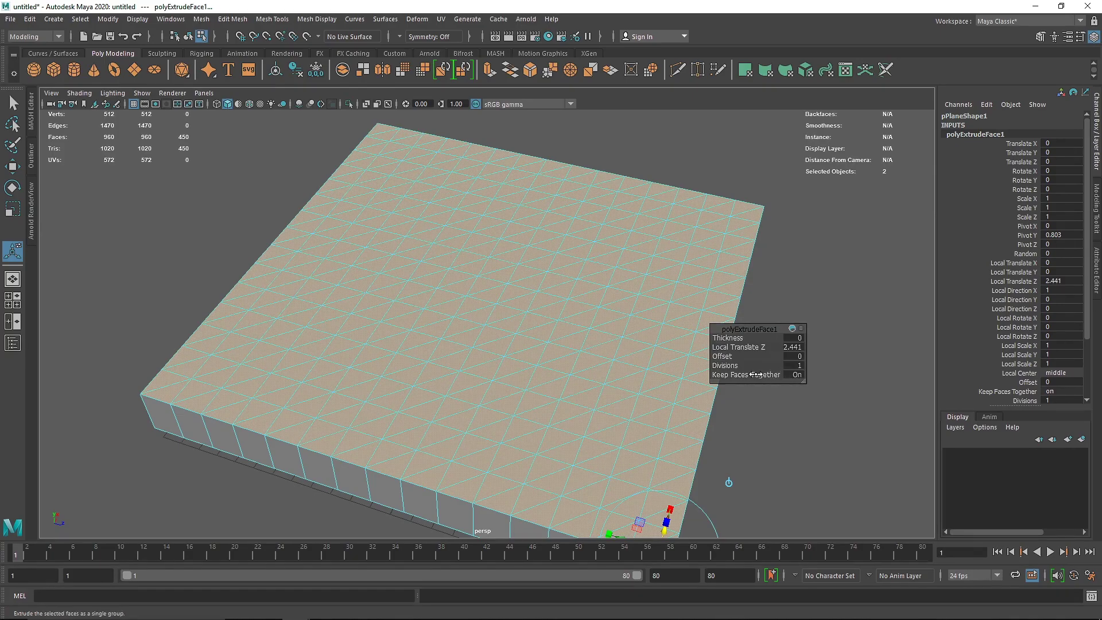
Turn Keep Faces Together off so each extruded triangle separates into its own tile
{"action": "left_click", "coordinate": [795, 374]}
{"action": "middle_click_drag", "start_coordinate": [616, 377], "coordinate": [584, 364], "text": "alt"}
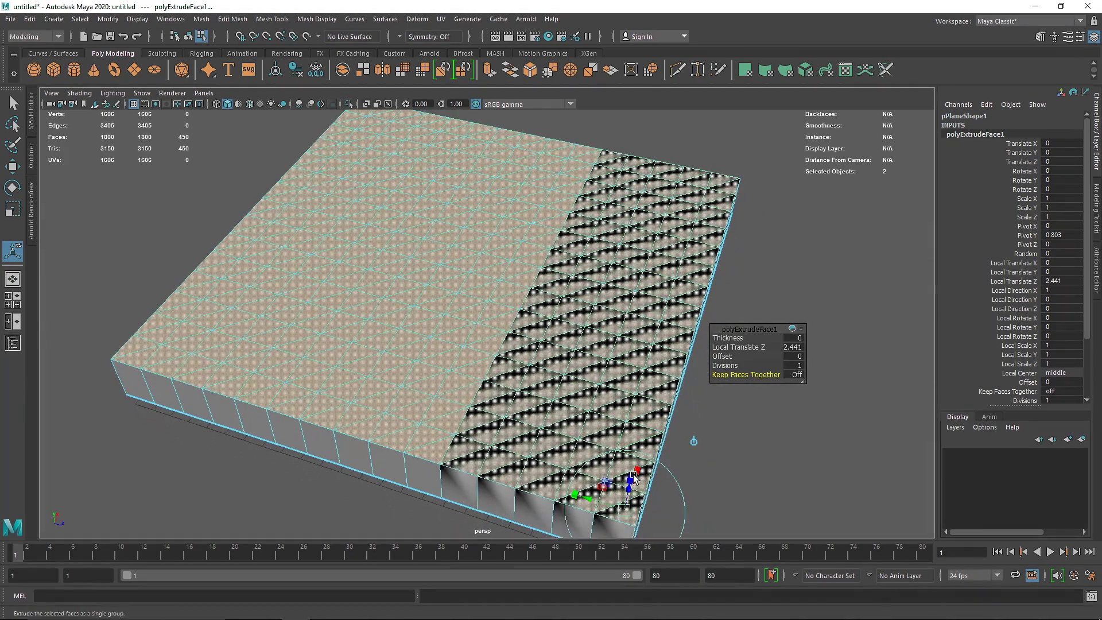
{"action": "left_click_drag", "start_coordinate": [632, 497], "coordinate": [297, 357]}
{"action": "key", "text": "ctrl+z"}
{"action": "key", "text": "ctrl+z"}
{"action": "key", "text": "ctrl+z"}
{"action": "right_click_drag", "start_coordinate": [403, 314], "coordinate": [769, 370], "text": "alt"}
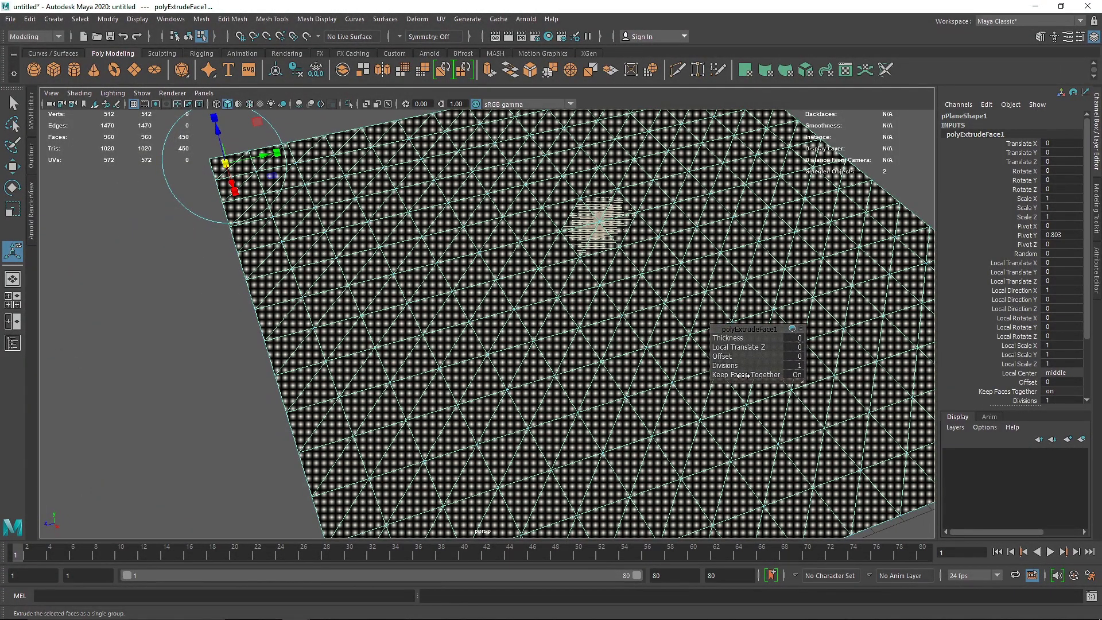
{"action": "left_click_drag", "start_coordinate": [742, 375], "coordinate": [671, 376]}
{"action": "left_click_drag", "start_coordinate": [215, 131], "coordinate": [213, 121]}
{"action": "left_click_drag", "start_coordinate": [206, 263], "coordinate": [313, 216], "text": "alt"}
{"action": "middle_click_drag", "start_coordinate": [312, 216], "coordinate": [438, 334], "text": "alt"}
{"action": "right_click_drag", "start_coordinate": [438, 335], "coordinate": [498, 392], "text": "alt"}
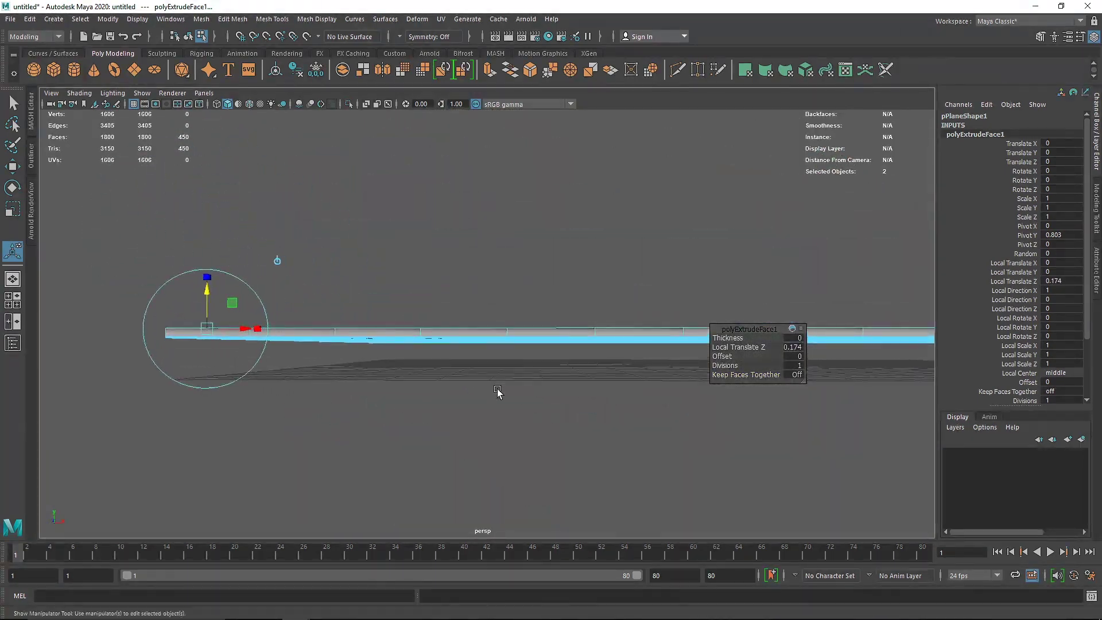
{"action": "left_click_drag", "start_coordinate": [499, 392], "coordinate": [494, 414], "text": "alt"}
Set the extrusion to Local Translate Z 0.231 and Local Scale 0.752
{"action": "left_click_drag", "start_coordinate": [198, 349], "coordinate": [199, 339]}
{"action": "left_click", "coordinate": [198, 324]}
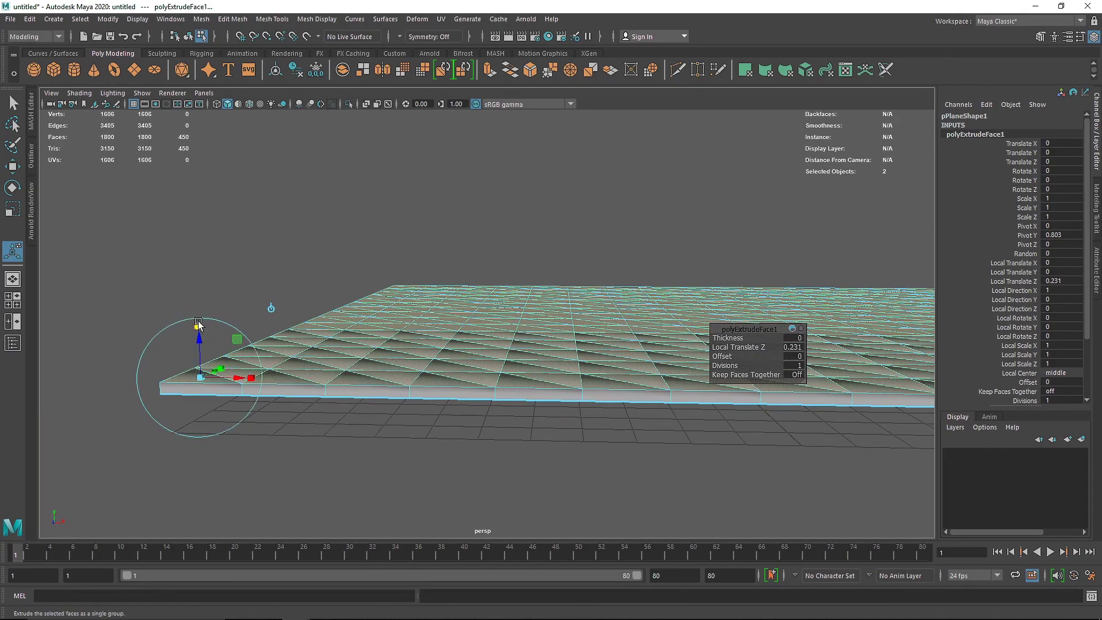
{"action": "left_click_drag", "start_coordinate": [199, 377], "coordinate": [277, 427]}
{"action": "middle_click_drag", "start_coordinate": [278, 428], "coordinate": [312, 367], "text": "alt"}
{"action": "left_click_drag", "start_coordinate": [313, 366], "coordinate": [339, 384], "text": "alt"}
{"action": "right_click_drag", "start_coordinate": [339, 384], "coordinate": [546, 408], "text": "alt"}
{"action": "middle_click_drag", "start_coordinate": [546, 408], "coordinate": [542, 287], "text": "alt"}
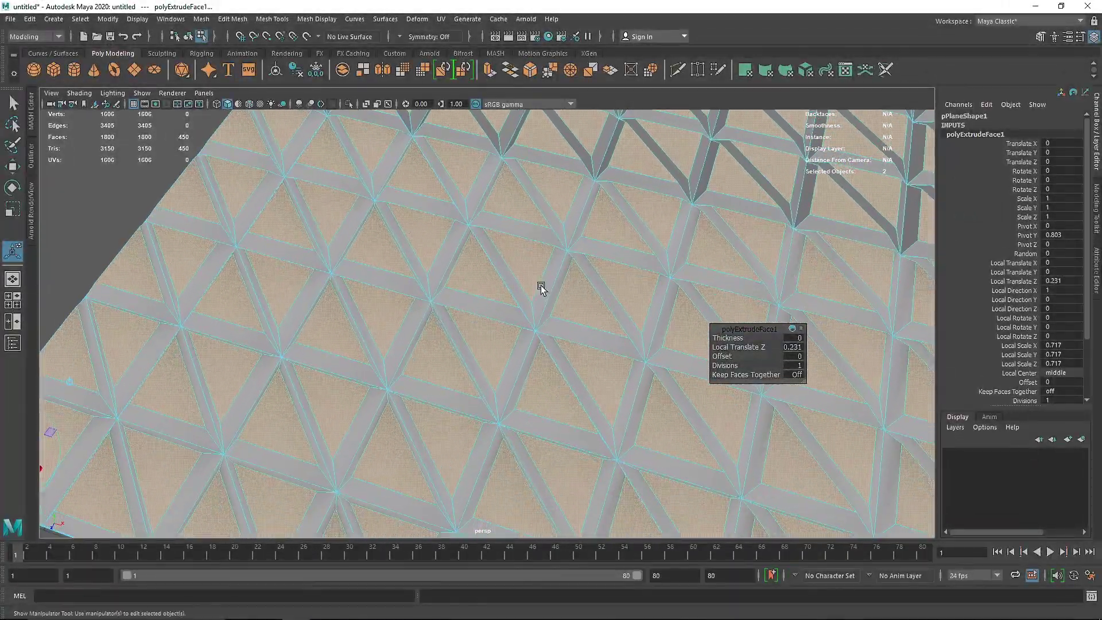
{"action": "right_click_drag", "start_coordinate": [541, 287], "coordinate": [453, 287], "text": "alt"}
{"action": "left_click_drag", "start_coordinate": [152, 381], "coordinate": [150, 384]}
Harden the tiled plane's edges from the Shift+right-click marking menu
{"action": "left_click_drag", "start_coordinate": [508, 360], "coordinate": [376, 347], "text": "alt"}
{"action": "right_click_drag", "start_coordinate": [597, 390], "coordinate": [474, 400], "text": "alt"}
{"action": "middle_click_drag", "start_coordinate": [474, 400], "coordinate": [373, 356], "text": "alt"}
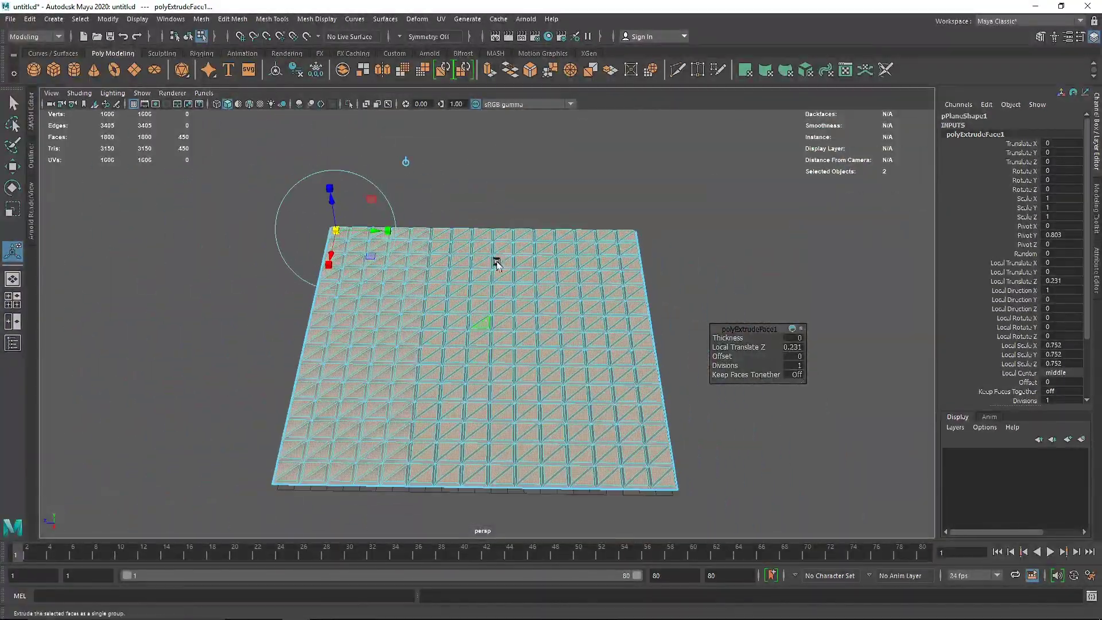
{"action": "right_click_drag", "start_coordinate": [499, 256], "coordinate": [580, 235]}
{"action": "left_click", "coordinate": [725, 191]}
{"action": "left_click_drag", "start_coordinate": [460, 353], "coordinate": [503, 308], "text": "alt"}
{"action": "left_click", "coordinate": [503, 293]}
{"action": "right_click", "coordinate": [505, 257], "text": "shift"}
{"action": "right_click_drag", "start_coordinate": [505, 258], "coordinate": [633, 294], "text": "shift"}
Deselect the plane and orbit in to inspect the separated triangular tiles
{"action": "key", "text": "w"}
{"action": "left_click", "coordinate": [683, 244]}
{"action": "left_click_drag", "start_coordinate": [591, 365], "coordinate": [643, 403], "text": "alt"}
{"action": "right_click_drag", "start_coordinate": [643, 403], "coordinate": [761, 462], "text": "alt"}
{"action": "left_click_drag", "start_coordinate": [761, 463], "coordinate": [469, 296], "text": "alt"}
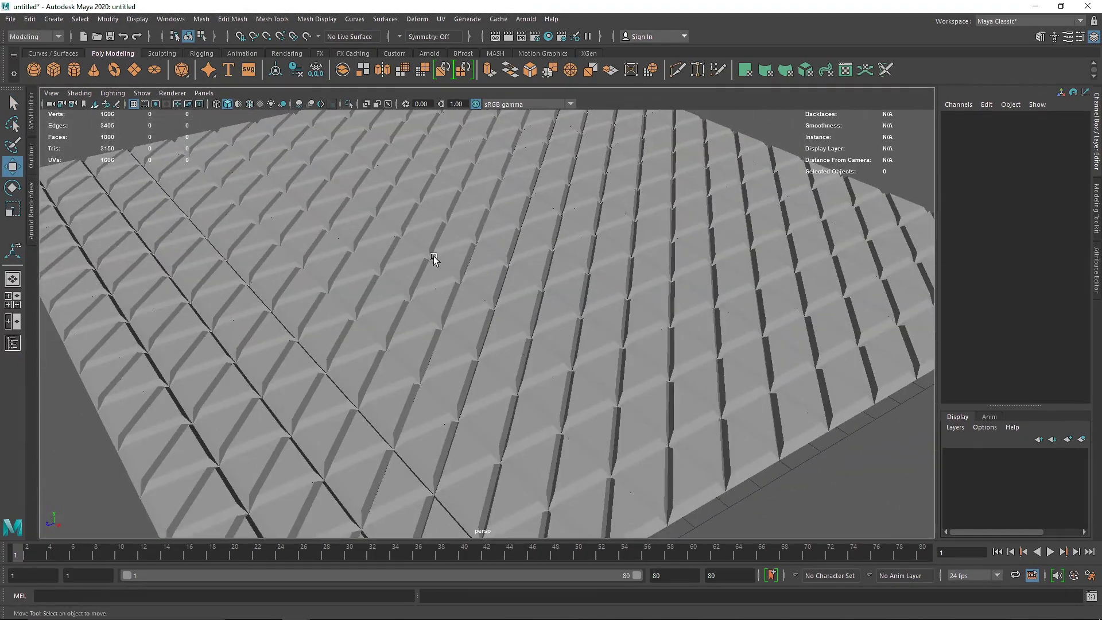
Put pPlane1 in Edge mode and marquee-select every edge of the tiles
{"action": "left_click_drag", "start_coordinate": [303, 121], "coordinate": [463, 246], "text": "alt"}
{"action": "right_click", "coordinate": [464, 246]}
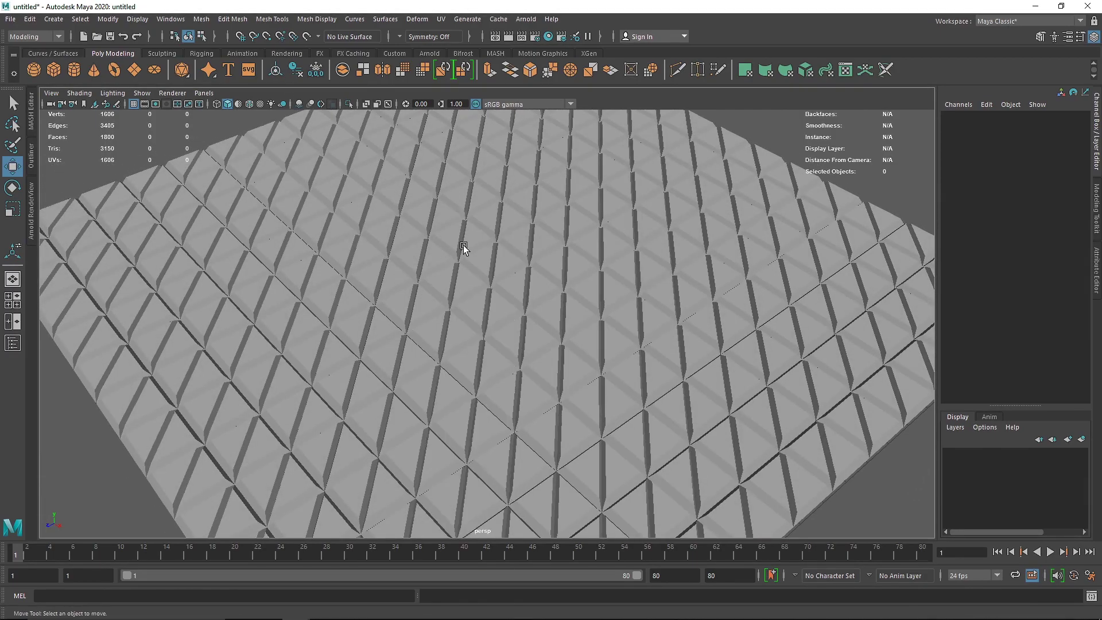
{"action": "left_click", "coordinate": [464, 245]}
{"action": "right_click_drag", "start_coordinate": [464, 246], "coordinate": [466, 212]}
{"action": "scroll", "coordinate": [470, 213], "scroll_direction": "down", "scroll_amount": 5}
{"action": "left_click_drag", "start_coordinate": [160, 131], "coordinate": [814, 522]}
{"action": "scroll", "coordinate": [771, 382], "scroll_direction": "up", "scroll_amount": 5}
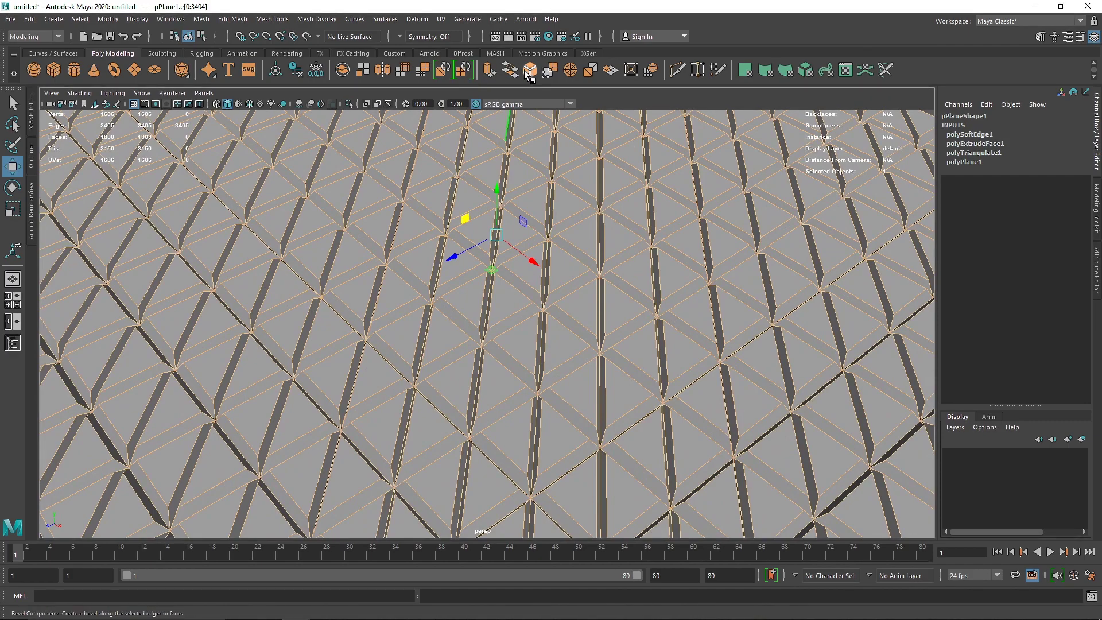
{"action": "left_click", "coordinate": [231, 21]}
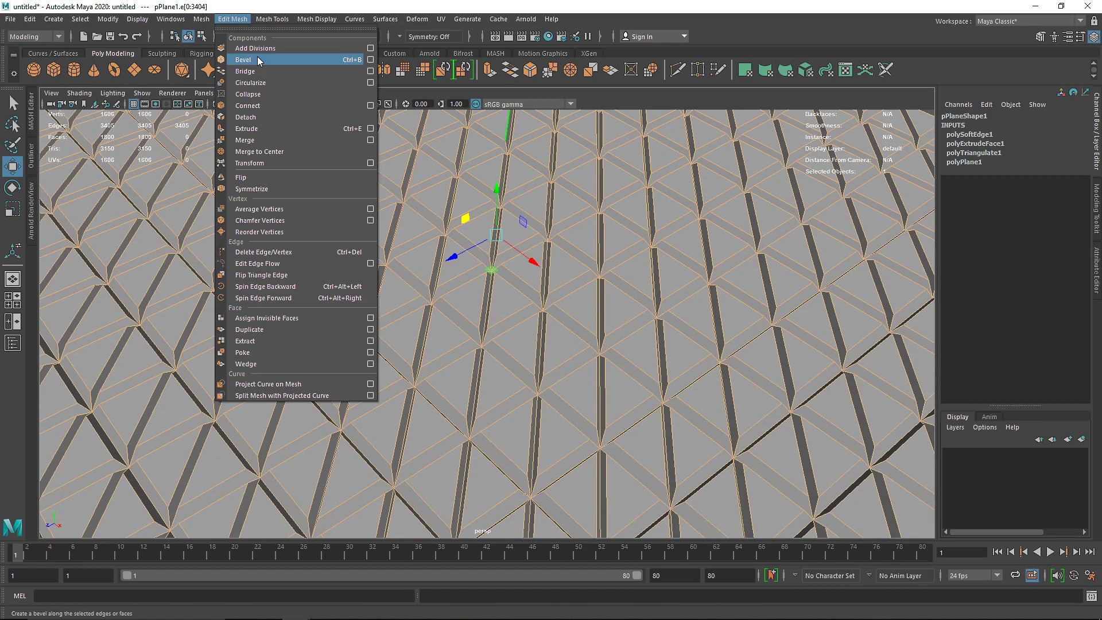
Bevel the selected edges and raise the polyBevel1 Fraction from 0.8 to 1
{"action": "left_click", "coordinate": [654, 29]}
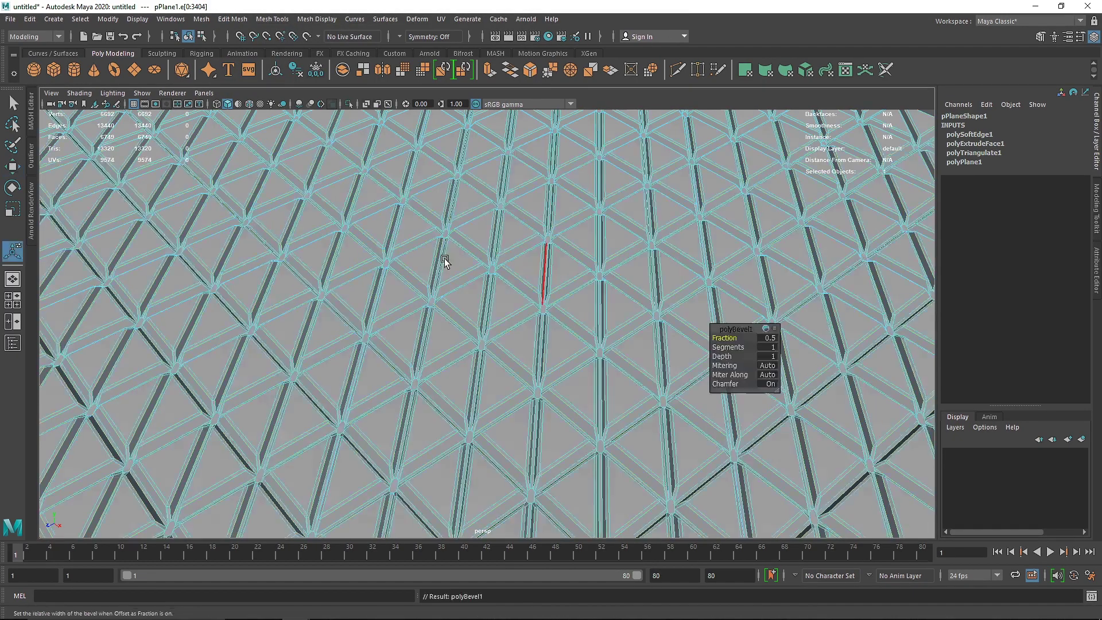
{"action": "left_click_drag", "start_coordinate": [454, 260], "coordinate": [532, 278], "text": "alt"}
{"action": "right_click_drag", "start_coordinate": [534, 279], "coordinate": [688, 329], "text": "alt"}
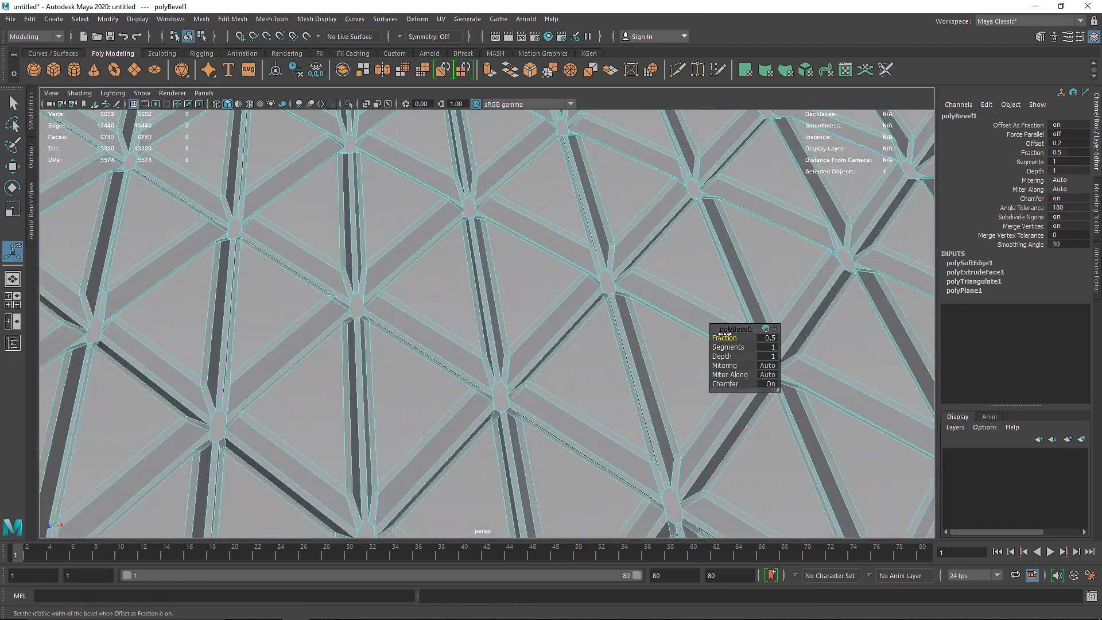
{"action": "left_click", "coordinate": [774, 339]}
{"action": "type", "text": ".8"}
{"action": "key", "text": "Return"}
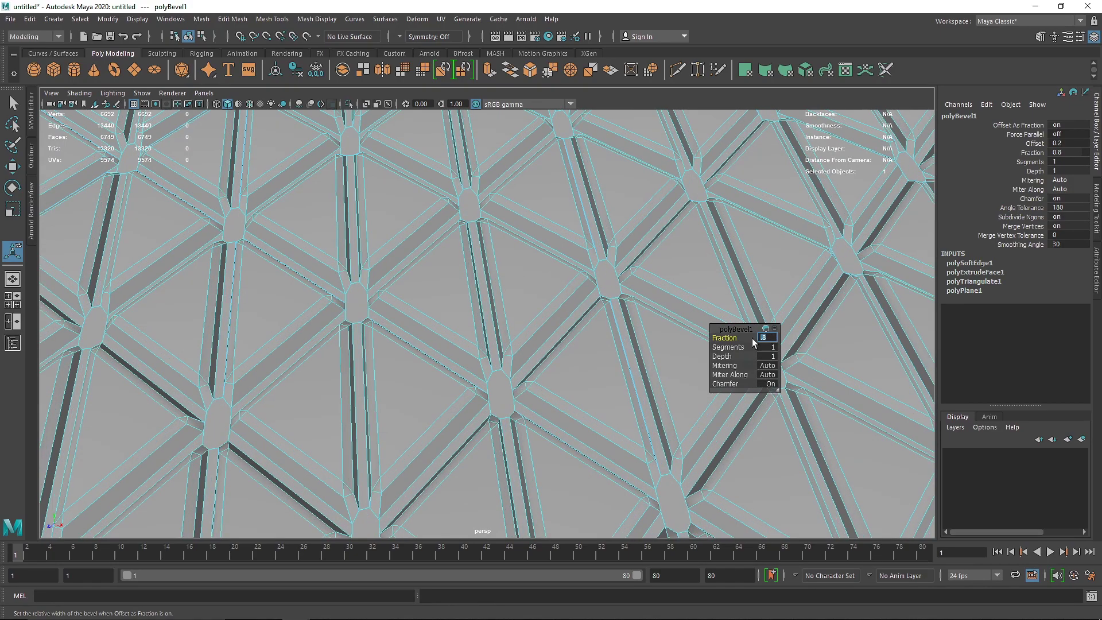
{"action": "key", "text": "Return"}
{"action": "right_click_drag", "start_coordinate": [637, 336], "coordinate": [303, 310], "text": "alt"}
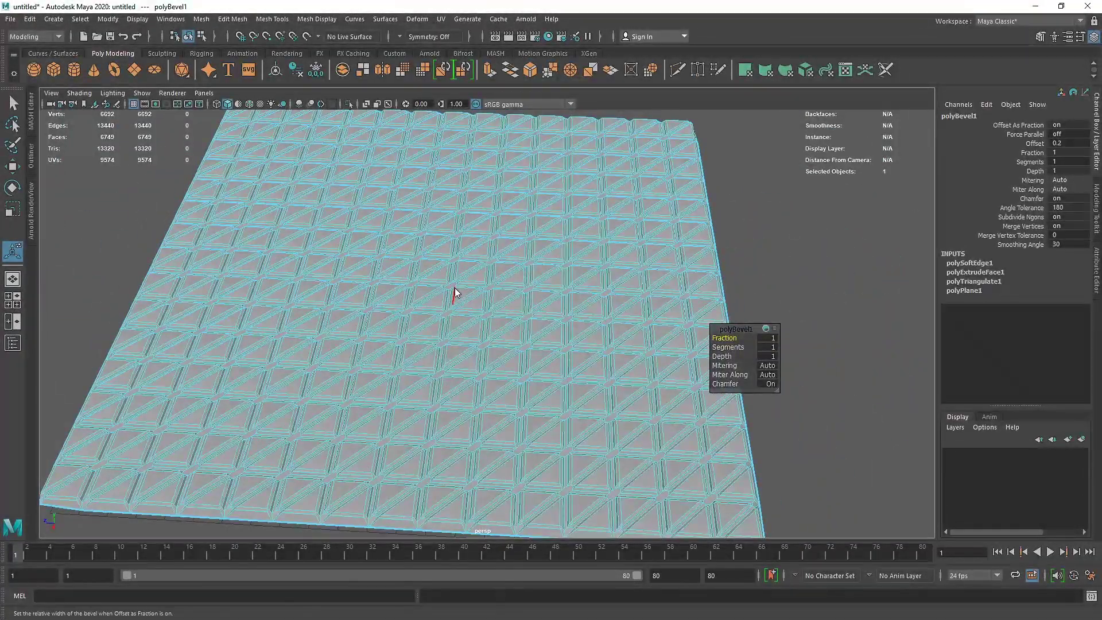
{"action": "right_click_drag", "start_coordinate": [455, 290], "coordinate": [325, 313]}
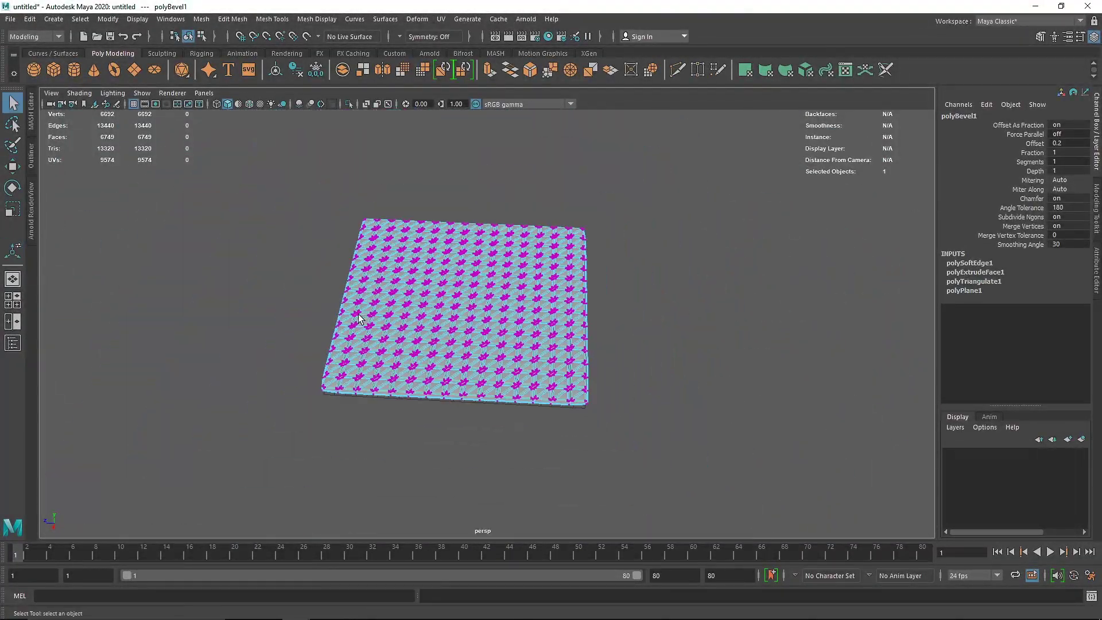
Chamfer all the plane's vertices with the Bevel tool, narrowing width from 0.5 to 0.4
{"action": "left_click_drag", "start_coordinate": [212, 177], "coordinate": [775, 501]}
{"action": "left_click_drag", "start_coordinate": [775, 500], "coordinate": [778, 503]}
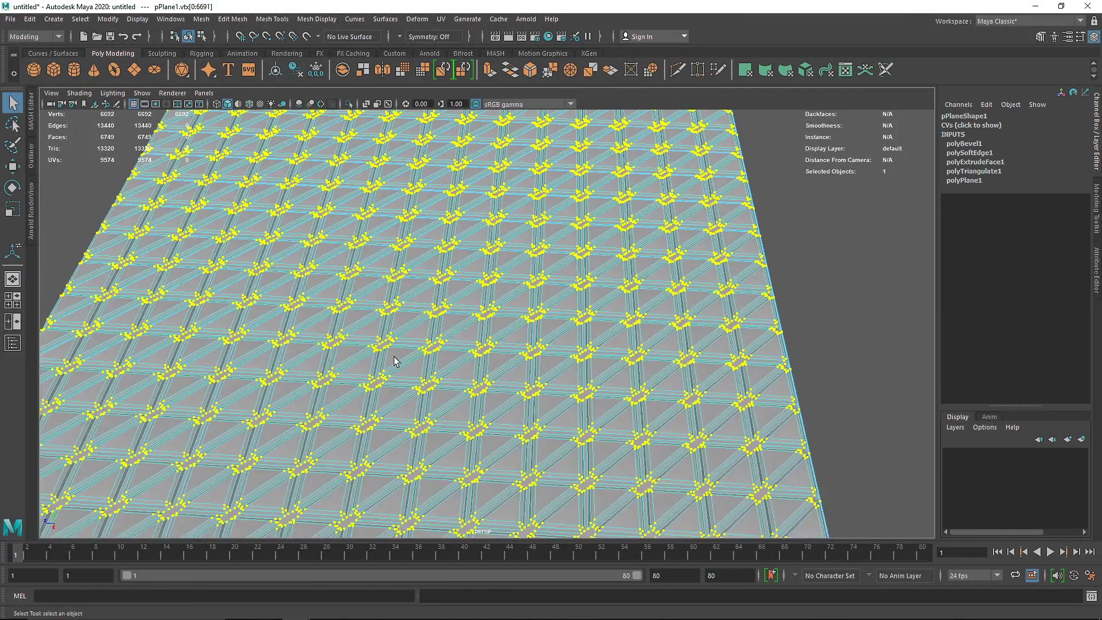
{"action": "left_click_drag", "start_coordinate": [394, 361], "coordinate": [467, 379], "text": "alt"}
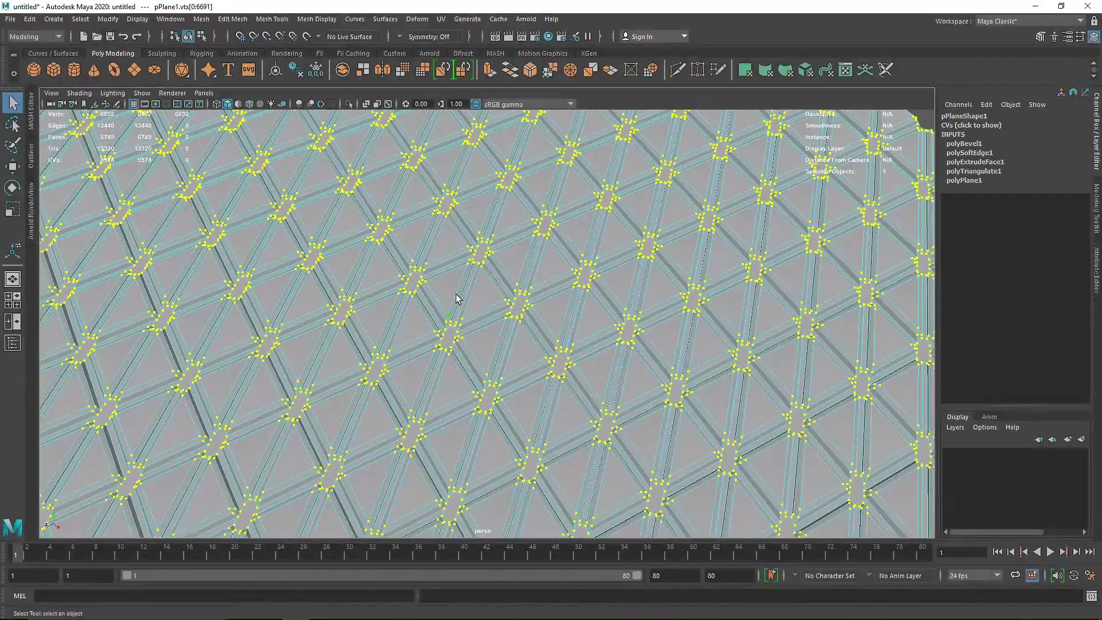
{"action": "left_click", "coordinate": [536, 71]}
{"action": "left_click_drag", "start_coordinate": [536, 443], "coordinate": [559, 318], "text": "alt"}
{"action": "scroll", "coordinate": [560, 317], "scroll_direction": "down", "scroll_amount": 5}
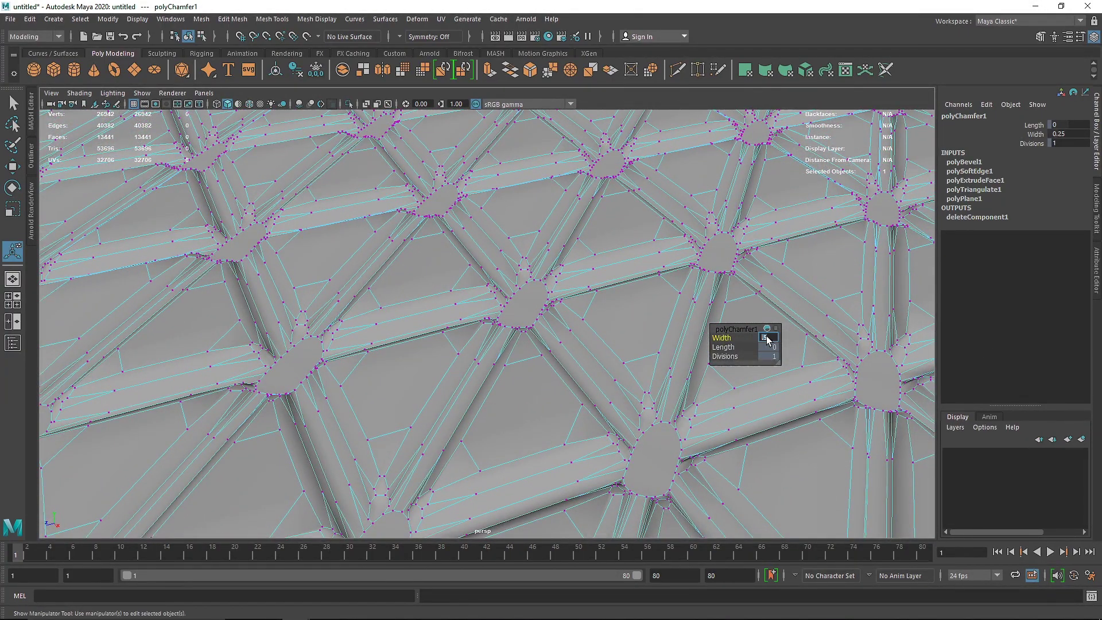
{"action": "key", "text": "Return"}
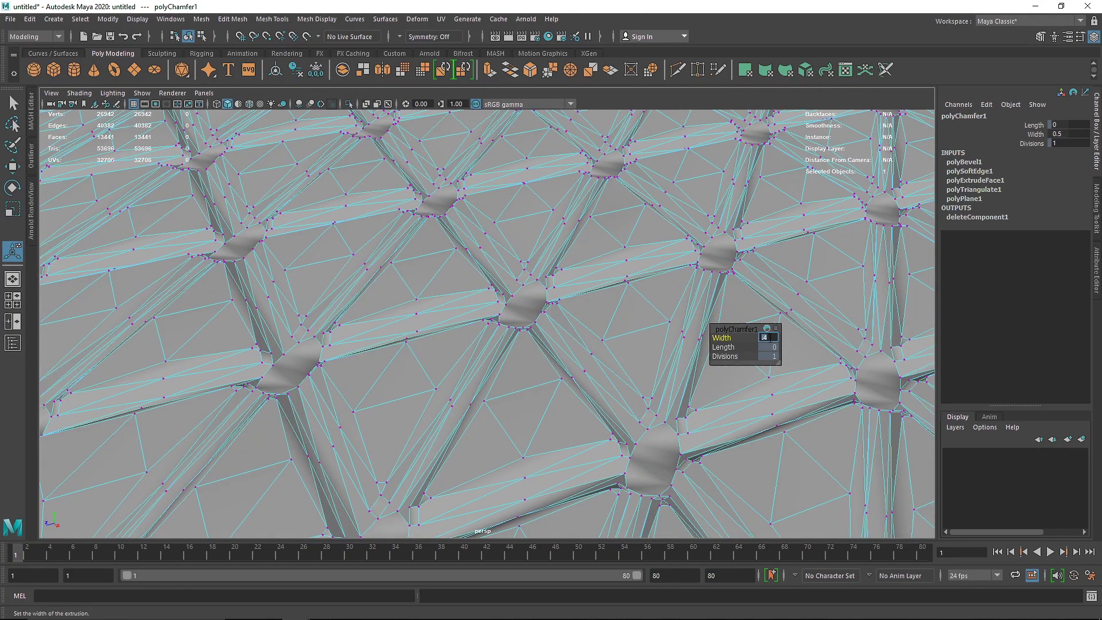
{"action": "key", "text": "Return"}
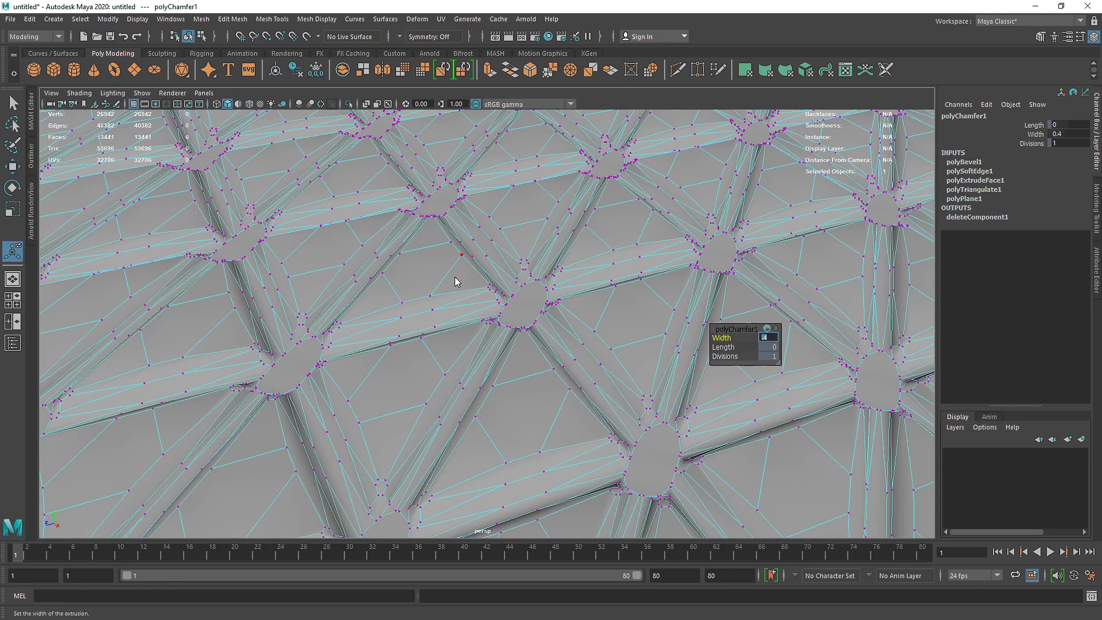
Return to object mode and harden all edges of the lattice plane
{"action": "right_click_drag", "start_coordinate": [455, 280], "coordinate": [505, 253]}
{"action": "key", "text": "f"}
{"action": "left_click", "coordinate": [848, 214]}
{"action": "left_click_drag", "start_coordinate": [492, 270], "coordinate": [459, 321], "text": "alt"}
{"action": "right_click_drag", "start_coordinate": [459, 321], "coordinate": [595, 387], "text": "alt"}
{"action": "left_click_drag", "start_coordinate": [594, 388], "coordinate": [566, 355], "text": "alt"}
{"action": "left_click", "coordinate": [466, 263]}
{"action": "mouse_move", "coordinate": [434, 206]}
{"action": "right_mouse_down", "text": "shift"}
{"action": "mouse_move", "coordinate": [582, 266]}
{"action": "mouse_move", "coordinate": [452, 243]}
{"action": "mouse_move", "coordinate": [326, 258]}
{"action": "mouse_move", "coordinate": [494, 281]}
{"action": "right_mouse_up", "text": "shift"}
{"action": "left_click", "coordinate": [279, 153]}
Orbit and zoom in to inspect the chamfered triangular pattern, reselecting the plane
{"action": "left_click_drag", "start_coordinate": [494, 282], "coordinate": [394, 303], "text": "alt"}
{"action": "right_click_drag", "start_coordinate": [394, 302], "coordinate": [622, 283], "text": "alt"}
{"action": "left_click_drag", "start_coordinate": [622, 283], "coordinate": [540, 270], "text": "alt"}
{"action": "right_click_drag", "start_coordinate": [539, 270], "coordinate": [550, 267], "text": "alt"}
{"action": "left_click", "coordinate": [429, 289]}
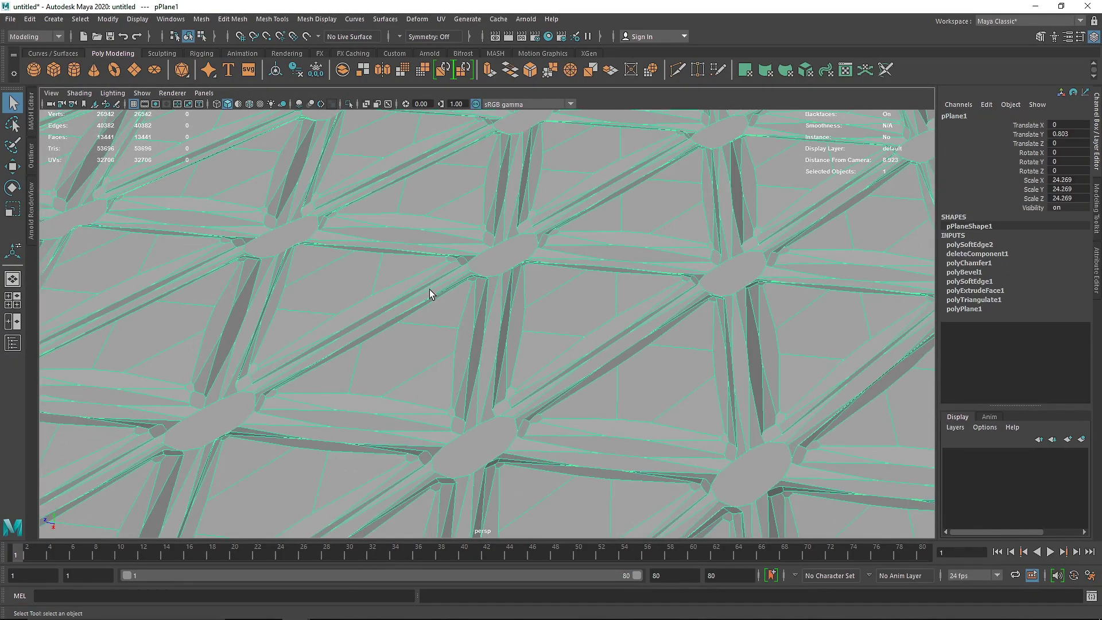
{"action": "left_click_drag", "start_coordinate": [435, 287], "coordinate": [424, 266], "text": "alt"}
{"action": "right_click", "coordinate": [424, 265]}
{"action": "left_click", "coordinate": [424, 297]}
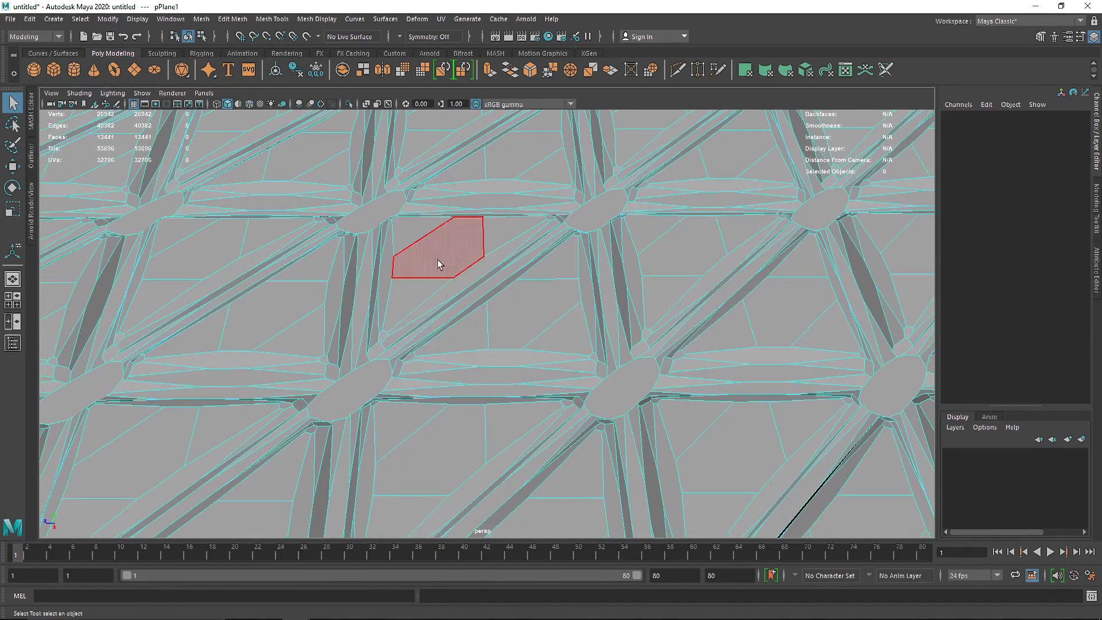
{"action": "left_click", "coordinate": [439, 261]}
{"action": "left_click", "coordinate": [277, 308]}
{"action": "left_click", "coordinate": [521, 315], "text": "shift"}
{"action": "left_click", "coordinate": [433, 249], "text": "shift"}
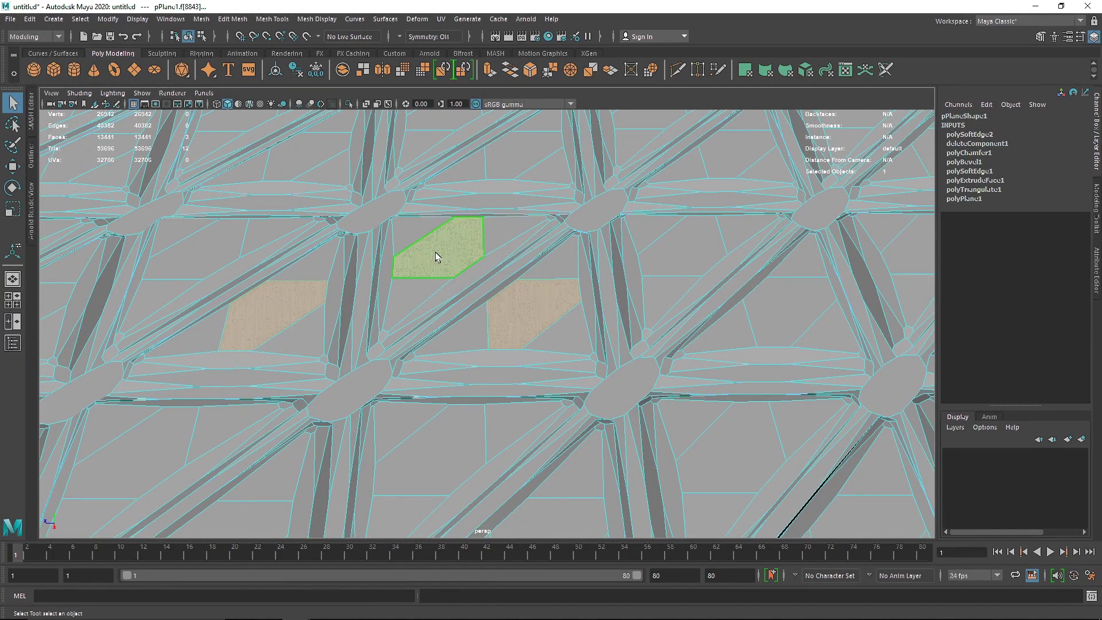
{"action": "scroll", "coordinate": [445, 258], "scroll_direction": "down", "scroll_amount": 3}
{"action": "right_click_drag", "start_coordinate": [542, 243], "coordinate": [694, 175]}
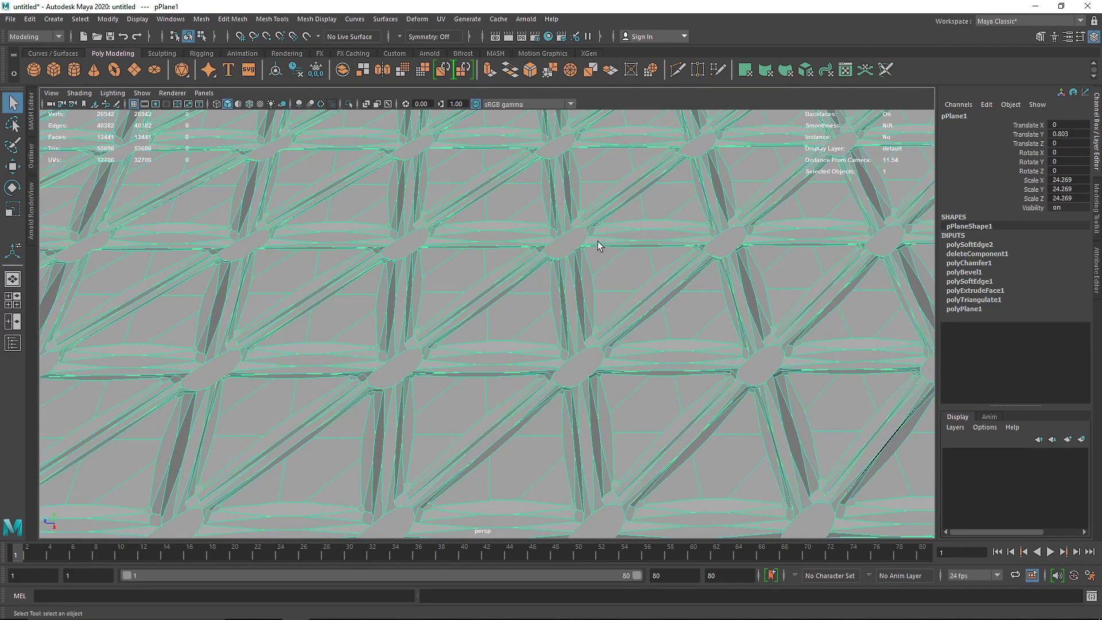
{"action": "right_click_drag", "start_coordinate": [602, 240], "coordinate": [578, 242], "text": "alt"}
{"action": "key", "text": "f"}
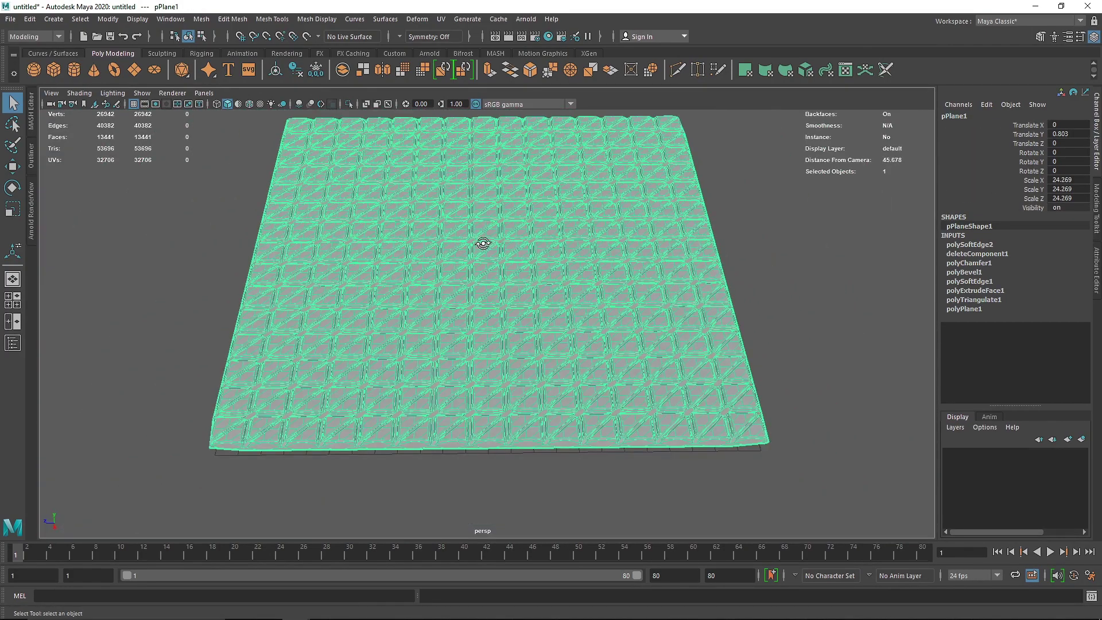
{"action": "left_click_drag", "start_coordinate": [470, 243], "coordinate": [572, 230], "text": "alt"}
{"action": "left_click", "coordinate": [712, 150]}
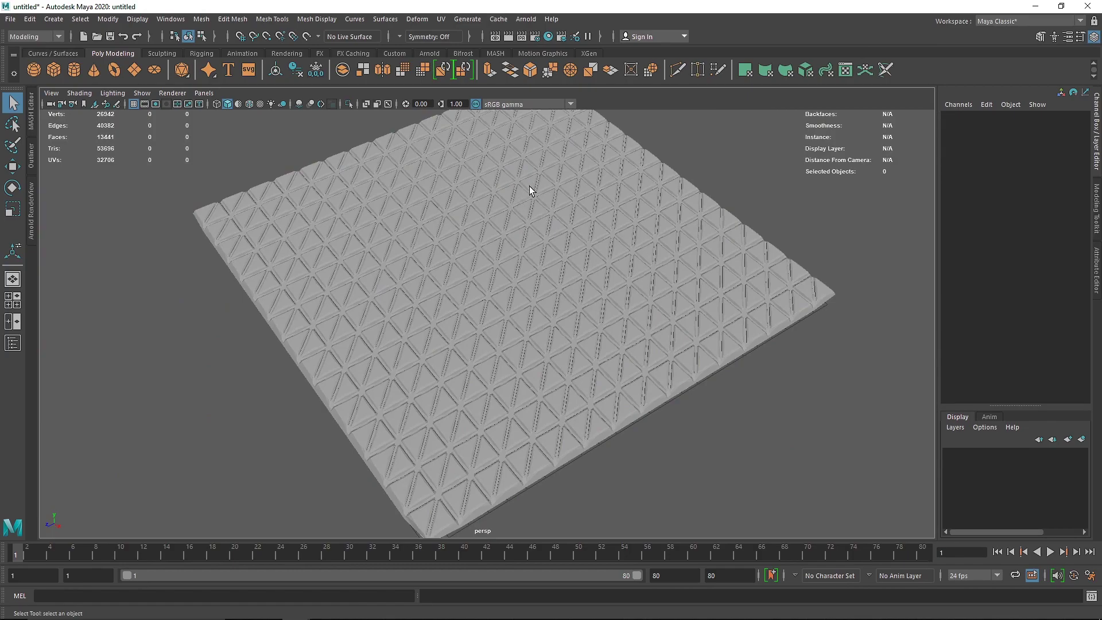
{"action": "left_click", "coordinate": [487, 219]}
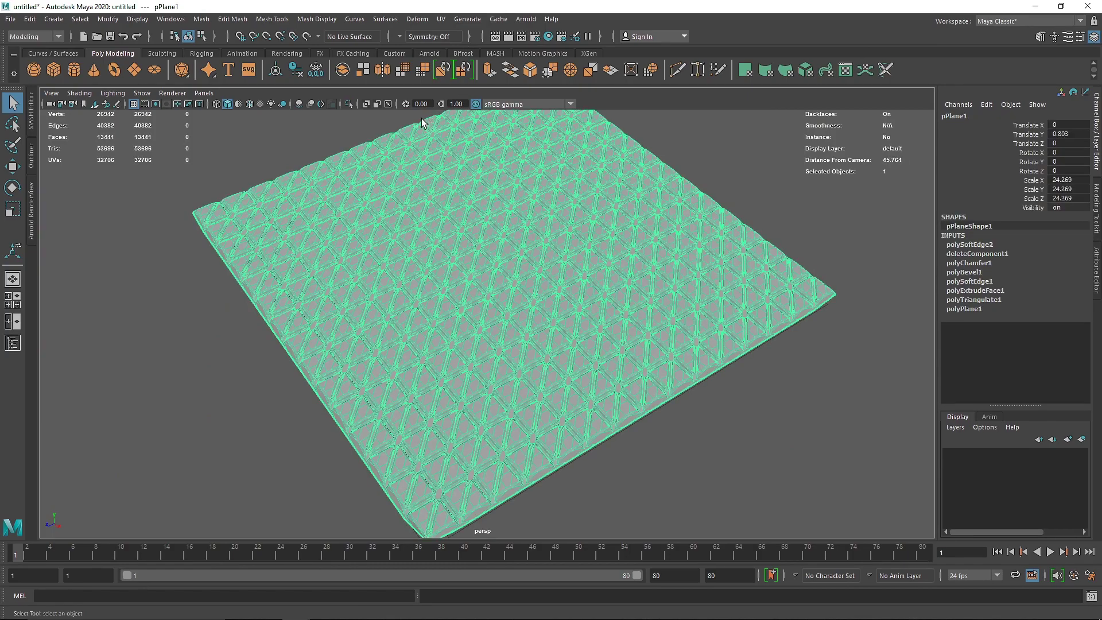
Apply a Sine nonlinear deformer to the lattice plane
{"action": "left_click", "coordinate": [421, 19]}
{"action": "mouse_move", "coordinate": [473, 187]}
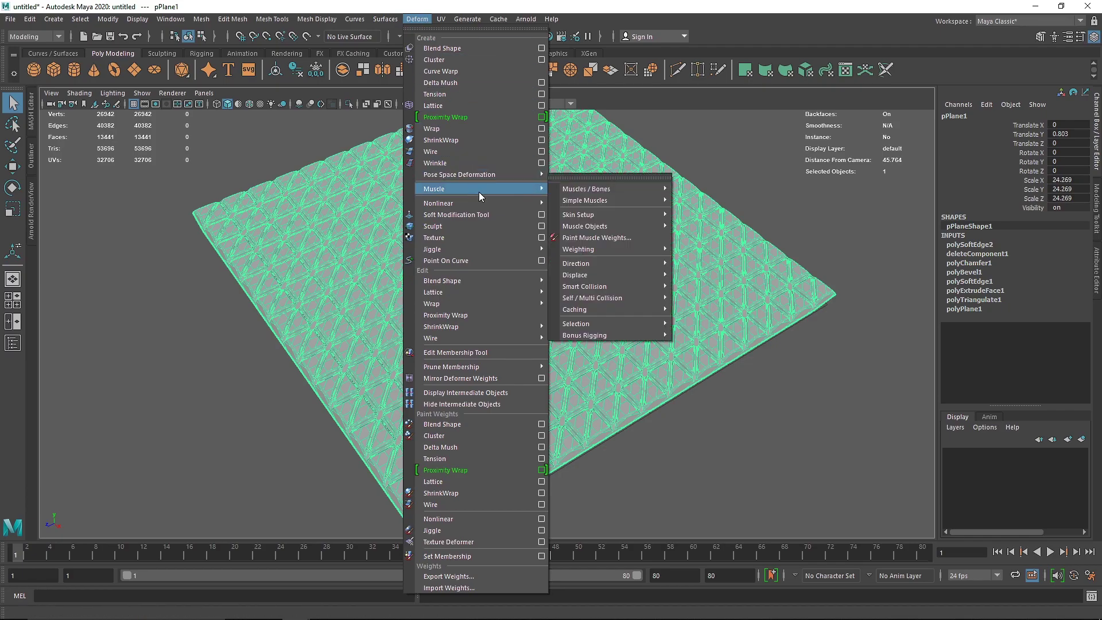
{"action": "left_click", "coordinate": [583, 229]}
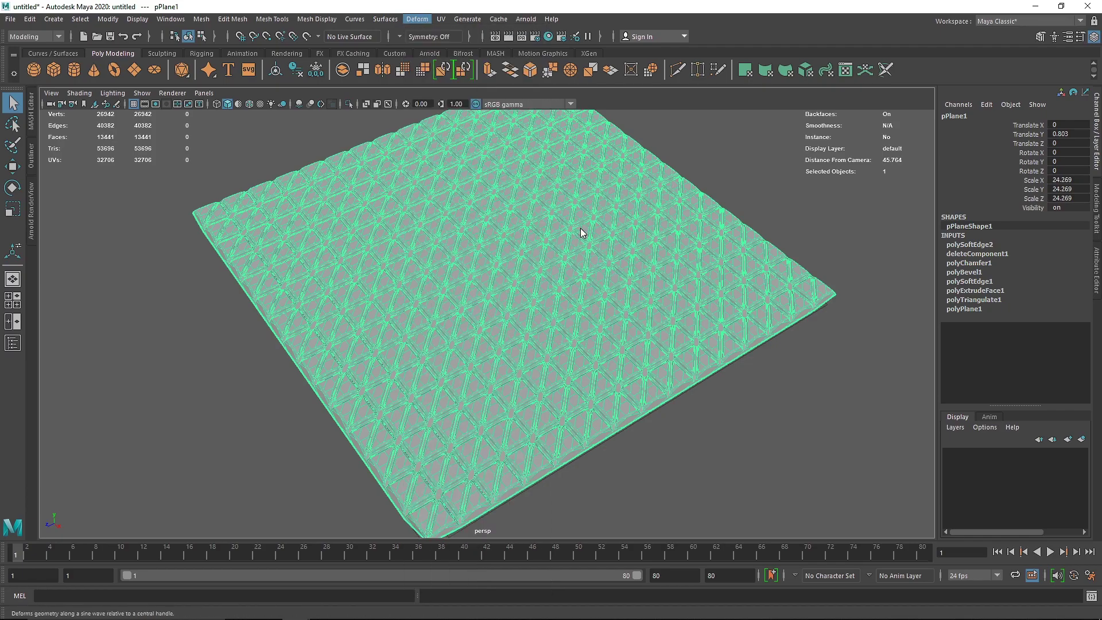
{"action": "left_click_drag", "start_coordinate": [517, 269], "coordinate": [569, 241], "text": "alt"}
{"action": "left_click_drag", "start_coordinate": [623, 298], "coordinate": [883, 240], "text": "alt"}
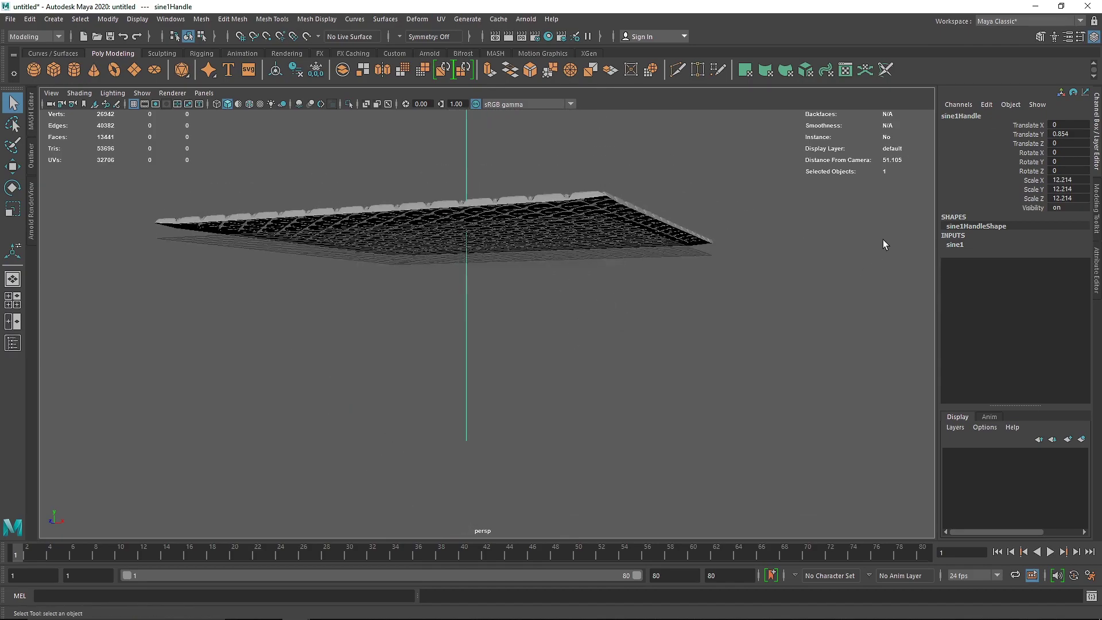
Tune the sine1 Amplitude through several trial values, settling on 0.2
{"action": "left_click", "coordinate": [962, 245]}
{"action": "left_click", "coordinate": [1071, 263]}
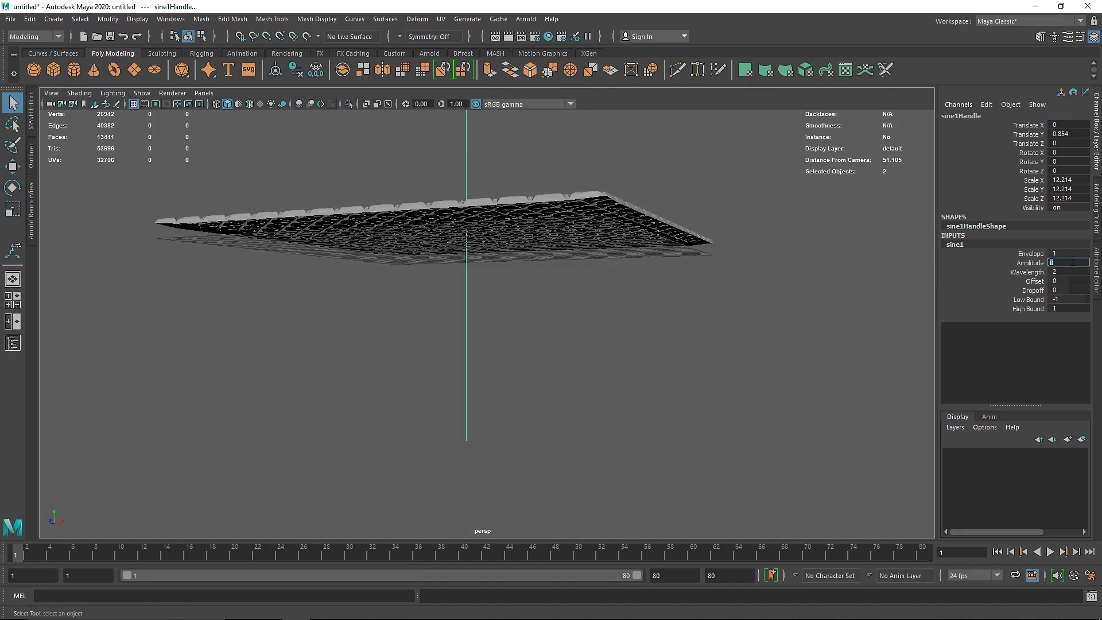
{"action": "type", "text": ".1"}
{"action": "key", "text": "Return"}
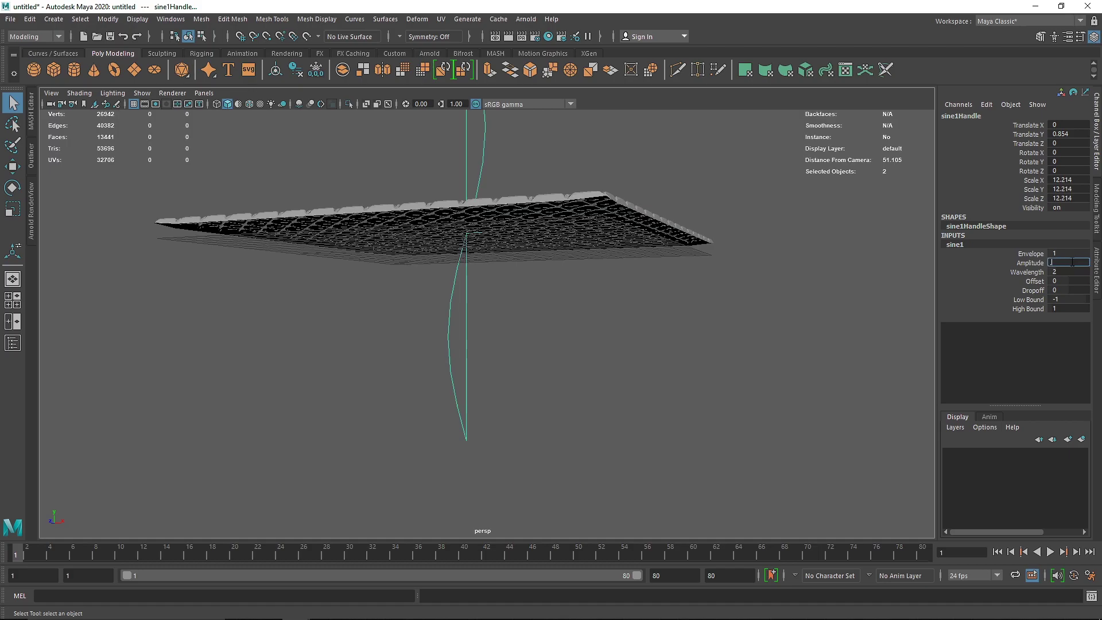
{"action": "key", "text": "Return"}
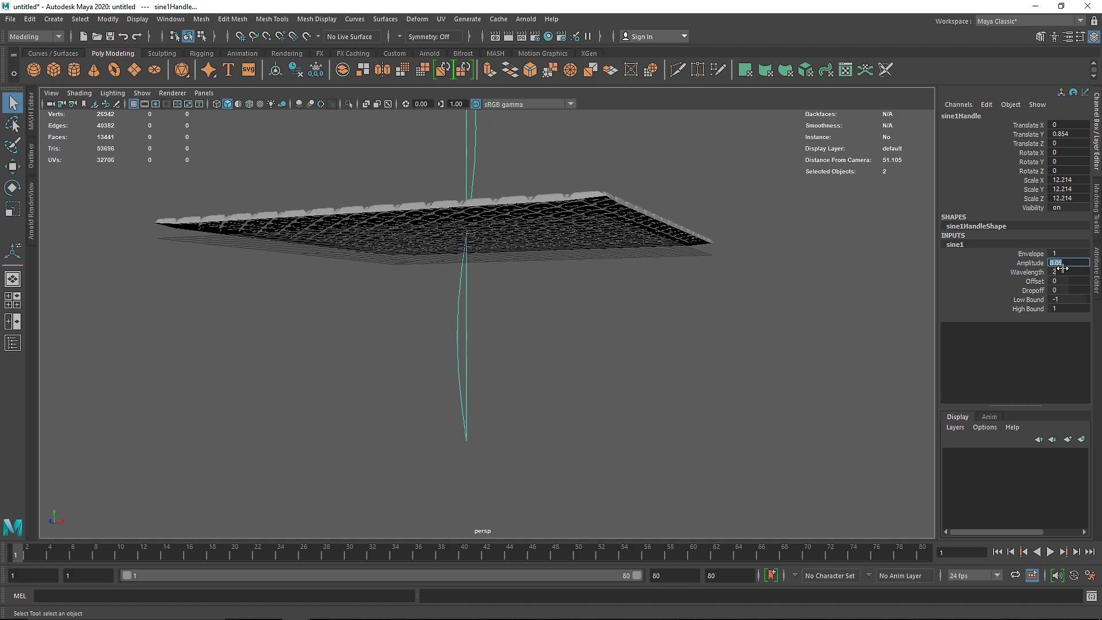
{"action": "type", "text": "2"}
{"action": "key", "text": "Return"}
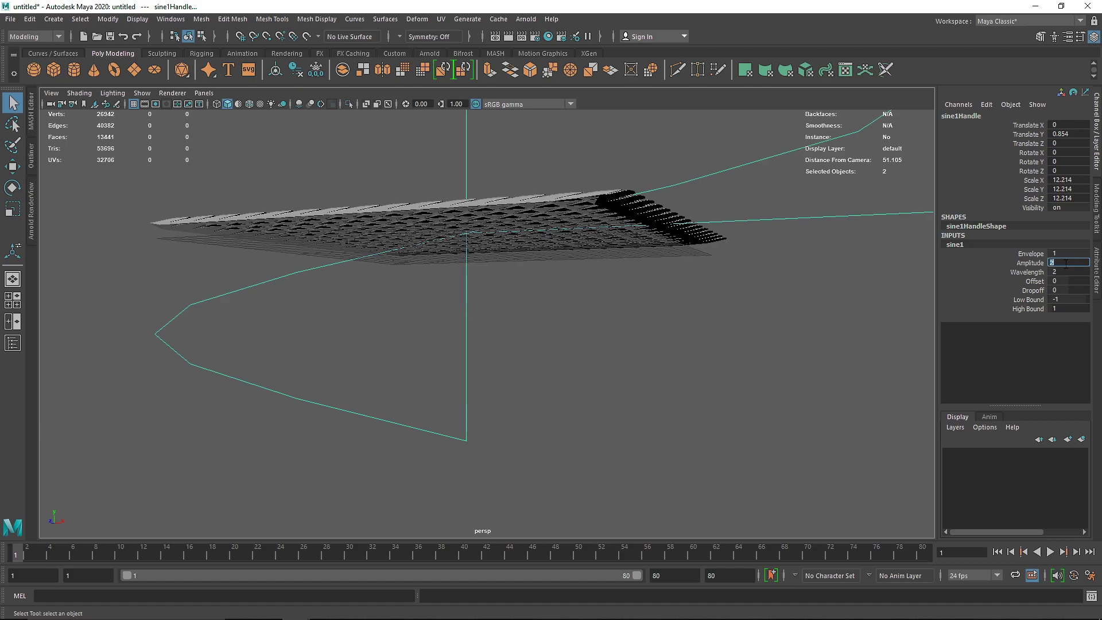
{"action": "type", "text": "1"}
{"action": "key", "text": "Return"}
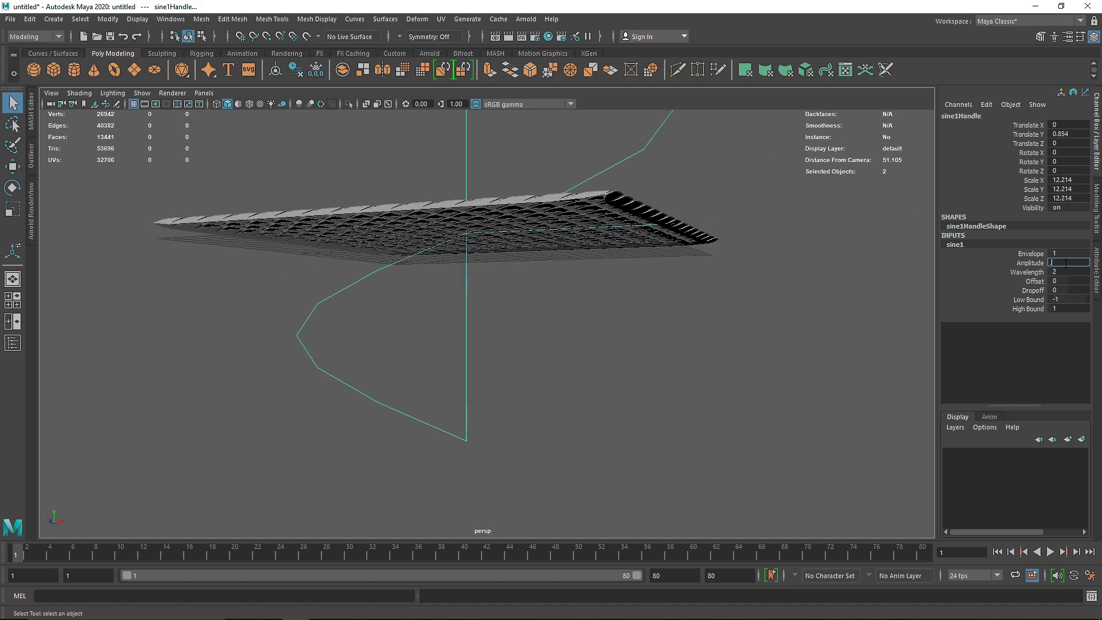
{"action": "type", "text": "0.5"}
{"action": "key", "text": "Return"}
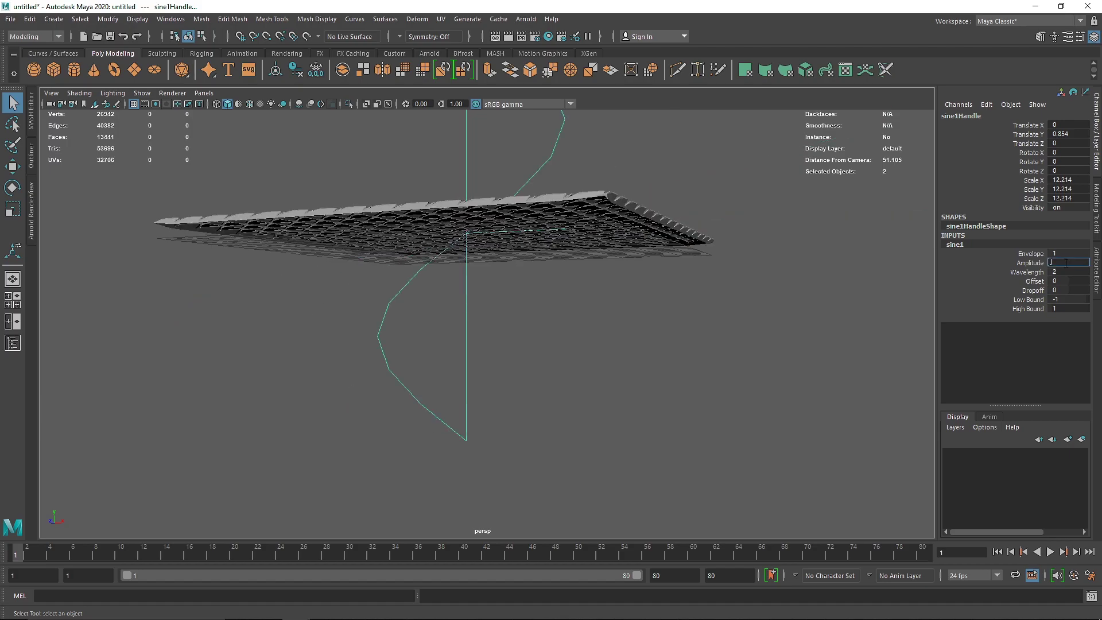
{"action": "key", "text": "Return"}
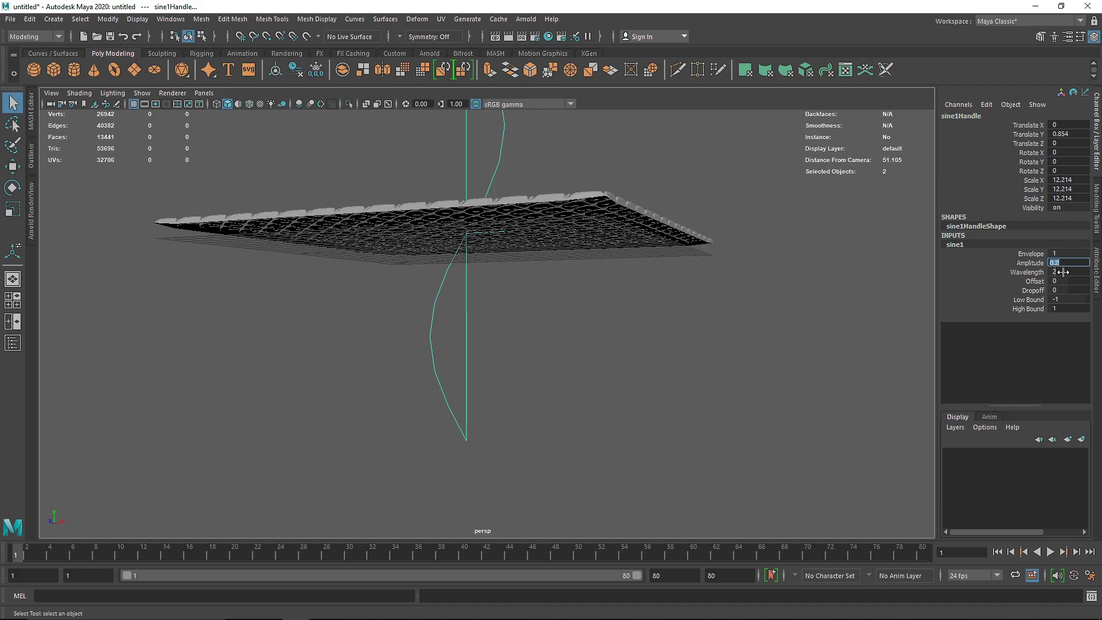
Set the sine1 Wavelength to 1, after first trying 3
{"action": "left_click", "coordinate": [1064, 272]}
{"action": "type", "text": "3"}
{"action": "key", "text": "Return"}
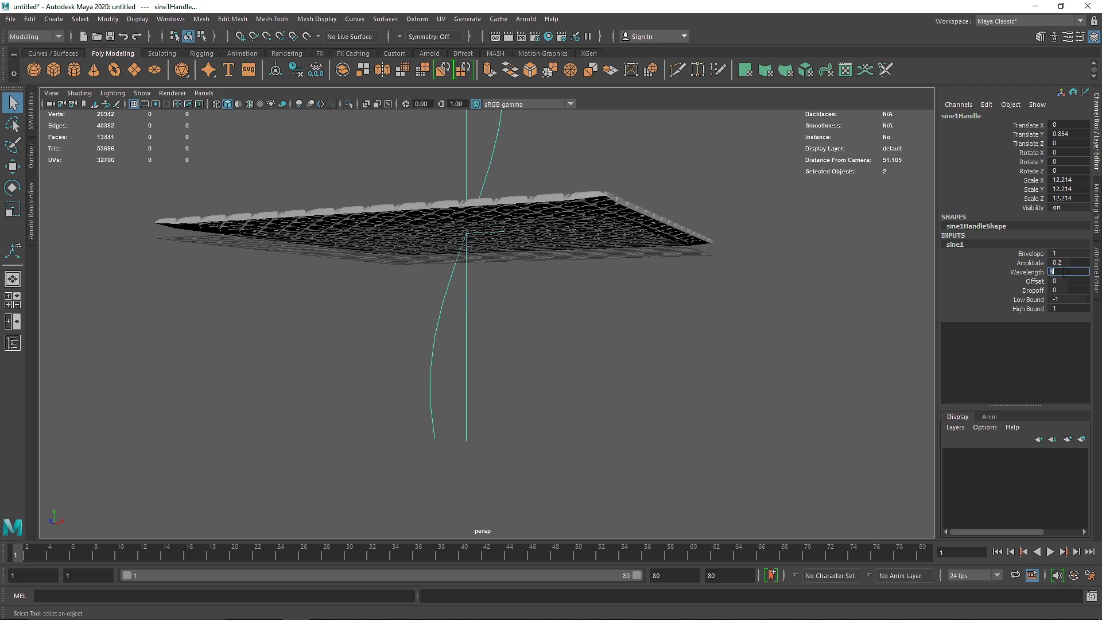
{"action": "type", "text": "1"}
{"action": "key", "text": "Return"}
Select the sine1 handle and rotate it to Rotate Z 90
{"action": "left_click", "coordinate": [624, 319]}
{"action": "left_click_drag", "start_coordinate": [555, 317], "coordinate": [424, 326]}
{"action": "mouse_move", "coordinate": [422, 321]}
{"action": "left_mouse_down", "text": "alt"}
{"action": "mouse_move", "coordinate": [421, 339]}
{"action": "mouse_move", "coordinate": [277, 310]}
{"action": "mouse_move", "coordinate": [401, 320]}
{"action": "left_mouse_up", "text": "alt"}
{"action": "key", "text": "r"}
{"action": "key", "text": "e"}
{"action": "left_click_drag", "start_coordinate": [485, 228], "coordinate": [459, 182]}
{"action": "left_click", "coordinate": [1059, 170]}
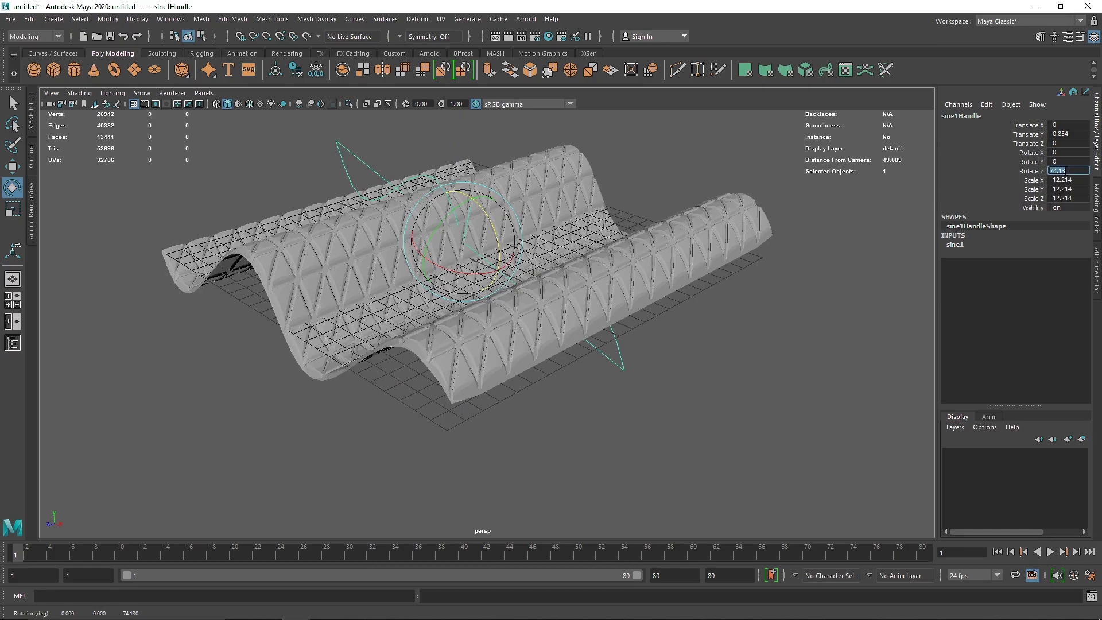
{"action": "type", "text": "90"}
{"action": "key", "text": "Return"}
Stretch the sine handle taller along Y and tilt it slightly further
{"action": "left_click_drag", "start_coordinate": [515, 266], "coordinate": [512, 266]}
{"action": "key", "text": "r"}
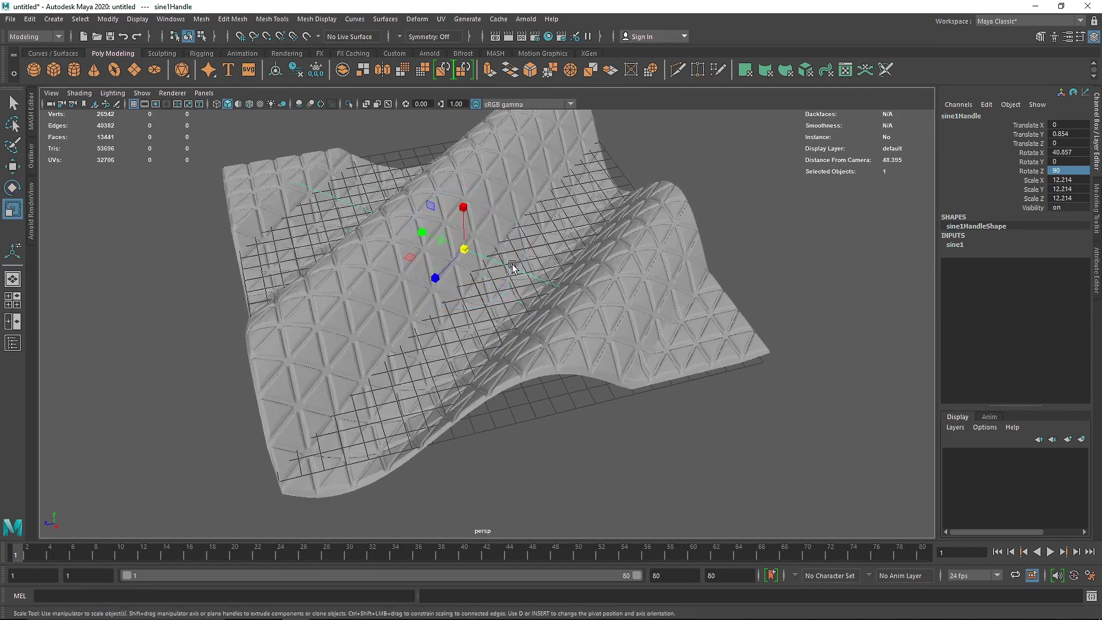
{"action": "left_click_drag", "start_coordinate": [423, 235], "coordinate": [398, 222]}
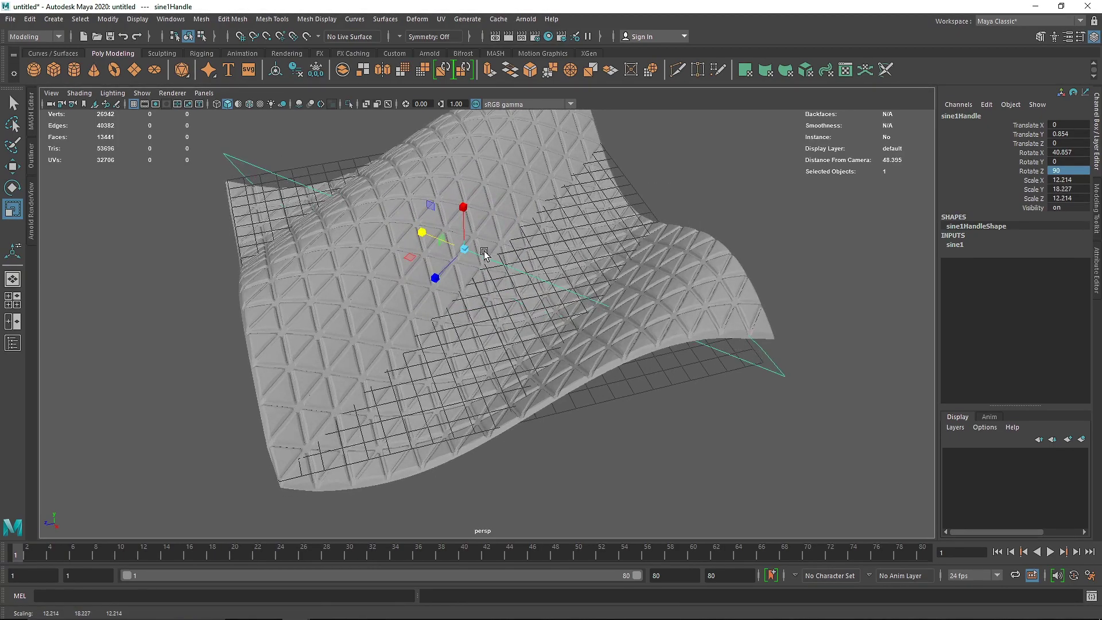
{"action": "key", "text": "e"}
{"action": "left_click_drag", "start_coordinate": [492, 268], "coordinate": [519, 265]}
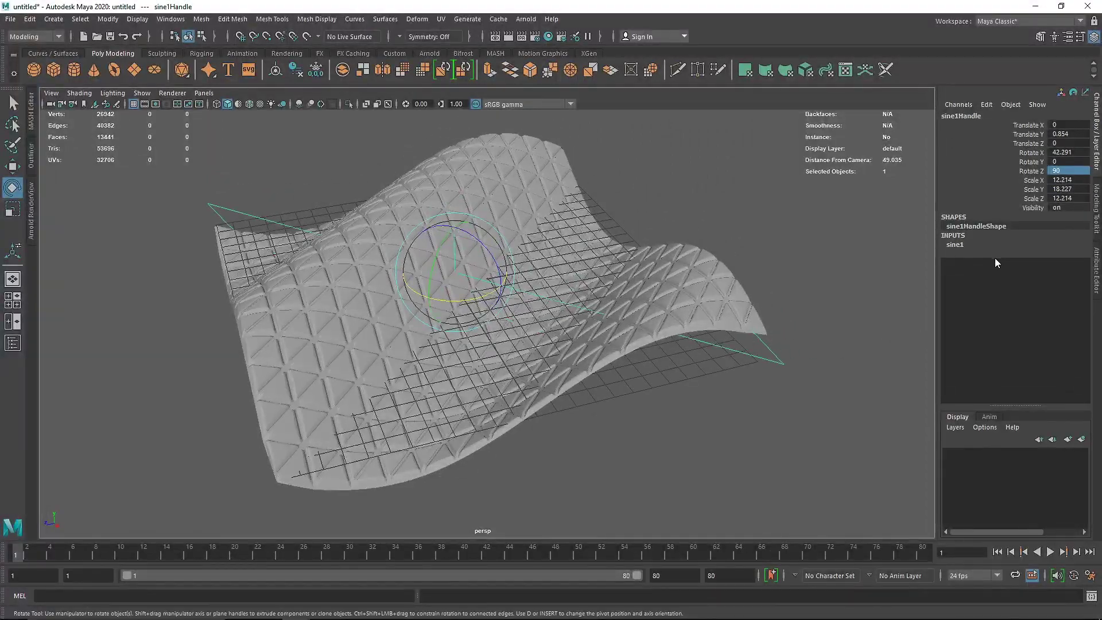
Set the sine1 Amplitude to 0.05 and Wavelength to 0.2
{"action": "left_click", "coordinate": [956, 245]}
{"action": "left_click", "coordinate": [1060, 263]}
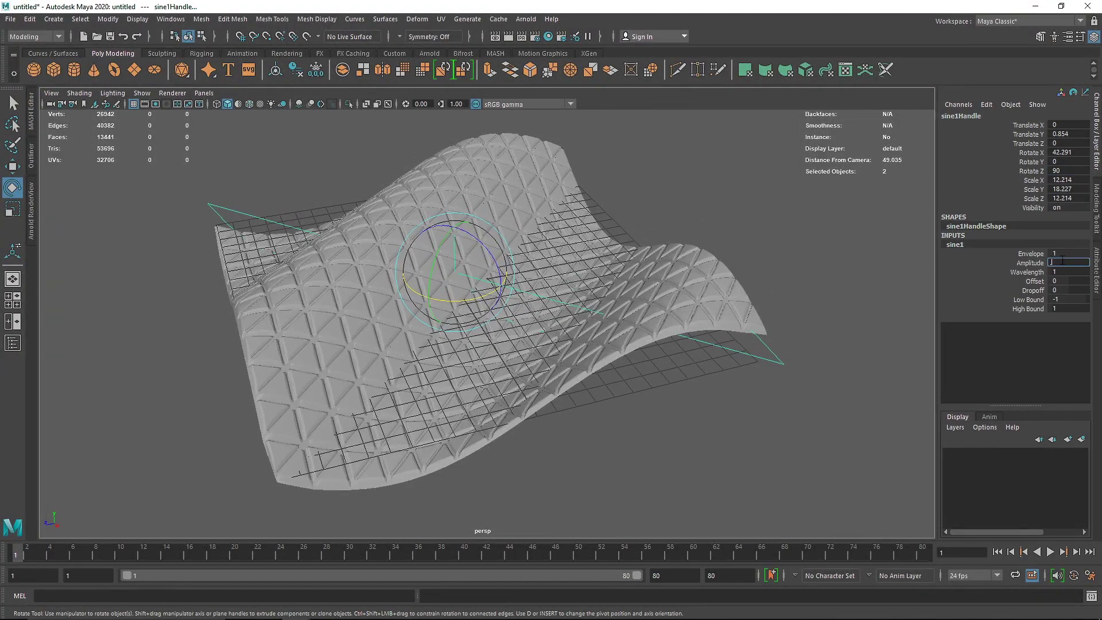
{"action": "type", "text": ".05"}
{"action": "key", "text": "Return"}
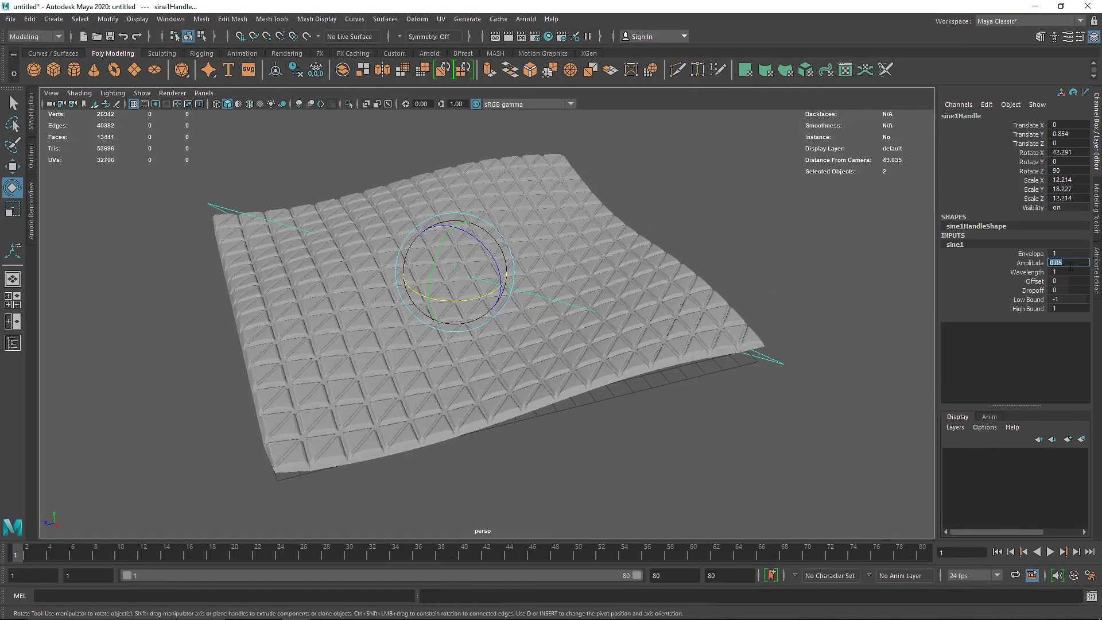
{"action": "left_click", "coordinate": [1066, 271]}
{"action": "type", "text": ".2"}
{"action": "key", "text": "Return"}
Lower the sine Amplitude to 0.03, then select the triangular-panel plane
{"action": "mouse_move", "coordinate": [511, 302]}
{"action": "left_mouse_down", "text": "alt"}
{"action": "mouse_move", "coordinate": [553, 271]}
{"action": "mouse_move", "coordinate": [450, 310]}
{"action": "left_mouse_up", "text": "alt"}
{"action": "right_click_drag", "start_coordinate": [450, 310], "coordinate": [704, 354], "text": "alt"}
{"action": "left_click_drag", "start_coordinate": [703, 355], "coordinate": [517, 281], "text": "alt"}
{"action": "double_click", "coordinate": [1074, 262]}
{"action": "type", "text": "0.03"}
{"action": "key", "text": "Return"}
{"action": "scroll", "coordinate": [580, 331], "scroll_direction": "down", "scroll_amount": 5}
{"action": "left_click_drag", "start_coordinate": [571, 330], "coordinate": [471, 192], "text": "alt"}
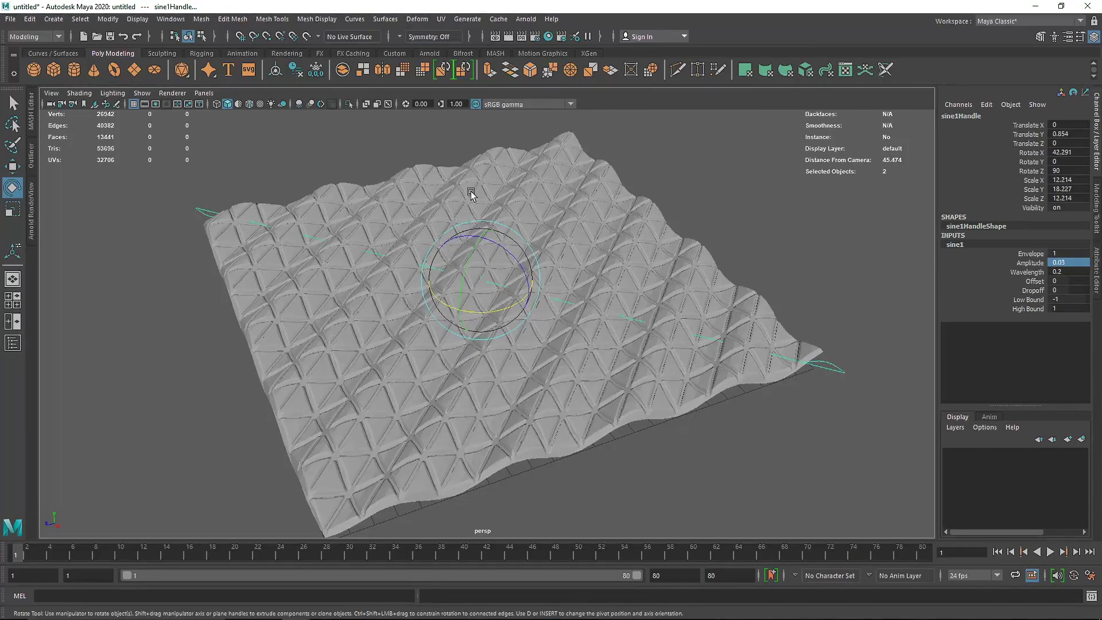
{"action": "left_click", "coordinate": [587, 189]}
Apply a Wave nonlinear deformer to the plane
{"action": "left_click", "coordinate": [417, 19]}
{"action": "mouse_move", "coordinate": [516, 204]}
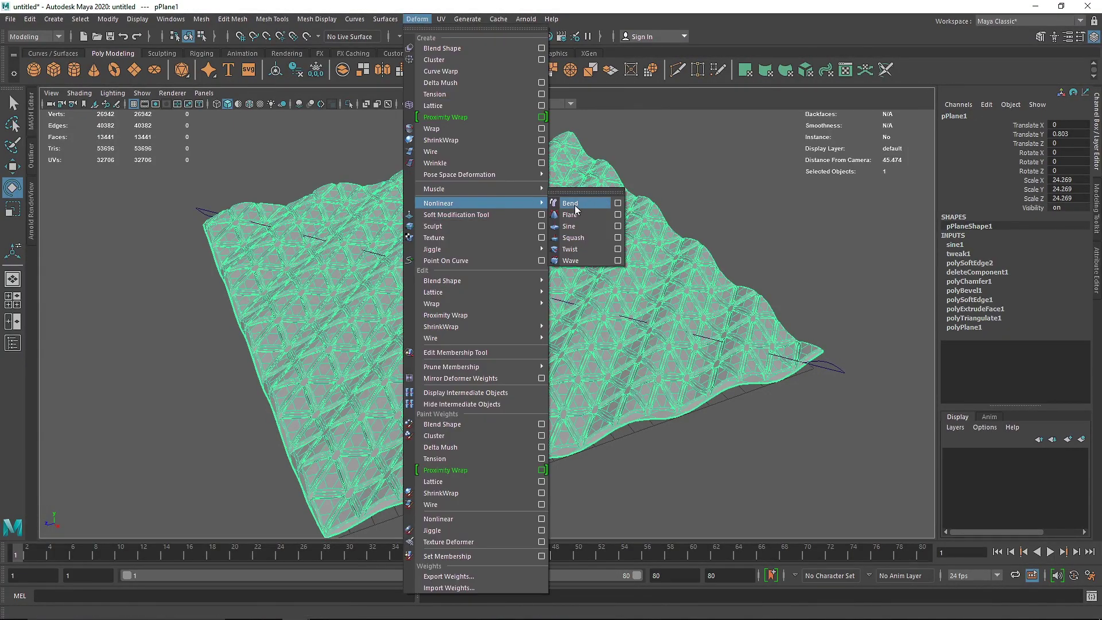
{"action": "left_click", "coordinate": [587, 258]}
{"action": "mouse_move", "coordinate": [538, 288]}
{"action": "left_mouse_down", "text": "alt"}
{"action": "mouse_move", "coordinate": [560, 256]}
{"action": "mouse_move", "coordinate": [551, 287]}
{"action": "left_mouse_up", "text": "alt"}
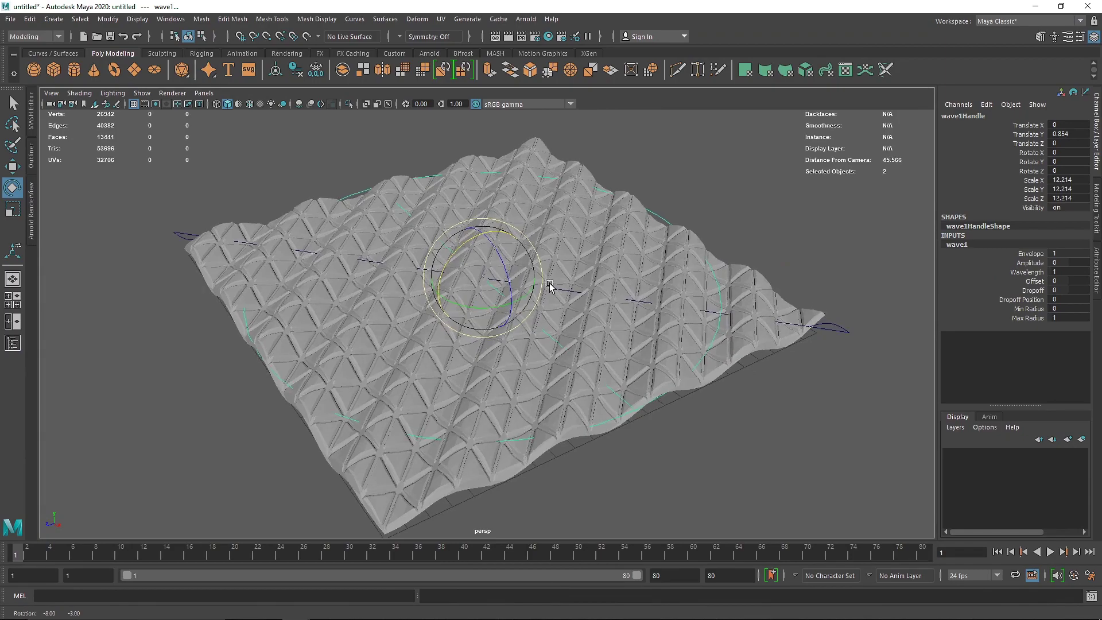
Try wave1 Amplitude 0.05 and Wavelength values 3, then 2
{"action": "left_click", "coordinate": [1069, 262]}
{"action": "type", "text": ".05"}
{"action": "key", "text": "Return"}
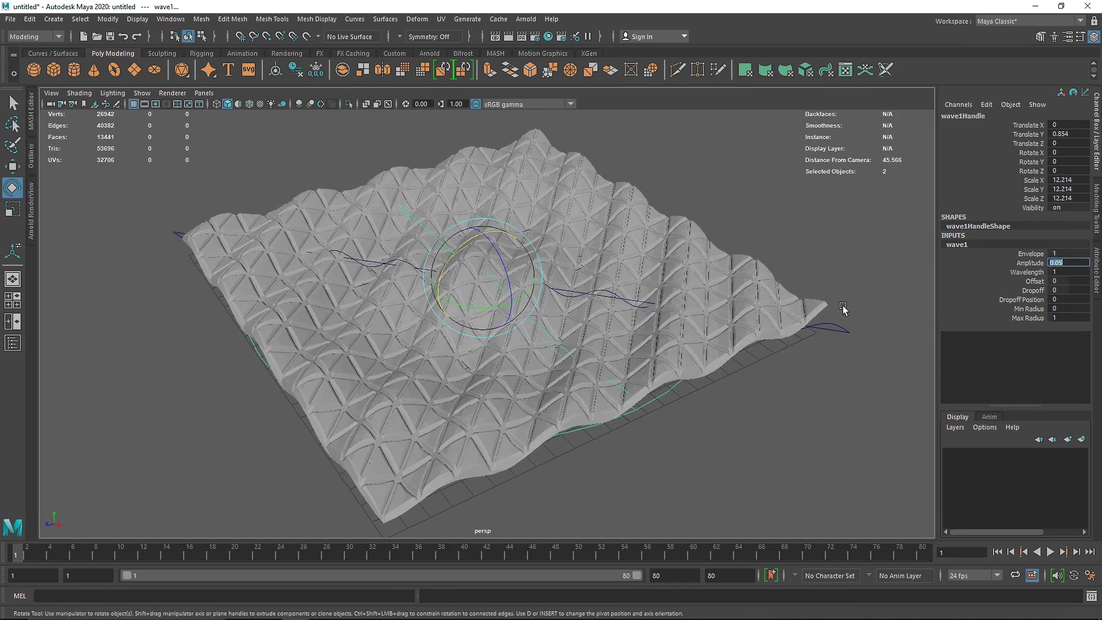
{"action": "left_click", "coordinate": [1069, 271]}
{"action": "type", "text": "3"}
{"action": "key", "text": "Return"}
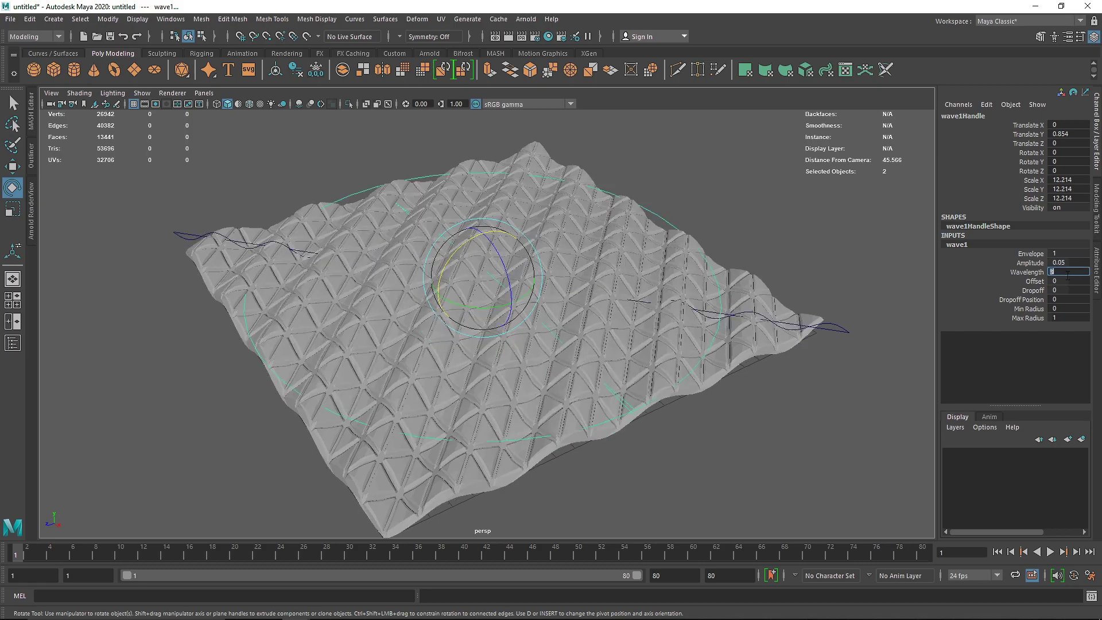
{"action": "left_click_drag", "start_coordinate": [1068, 272], "coordinate": [1028, 276]}
{"action": "type", "text": "23"}
{"action": "key", "text": "Return"}
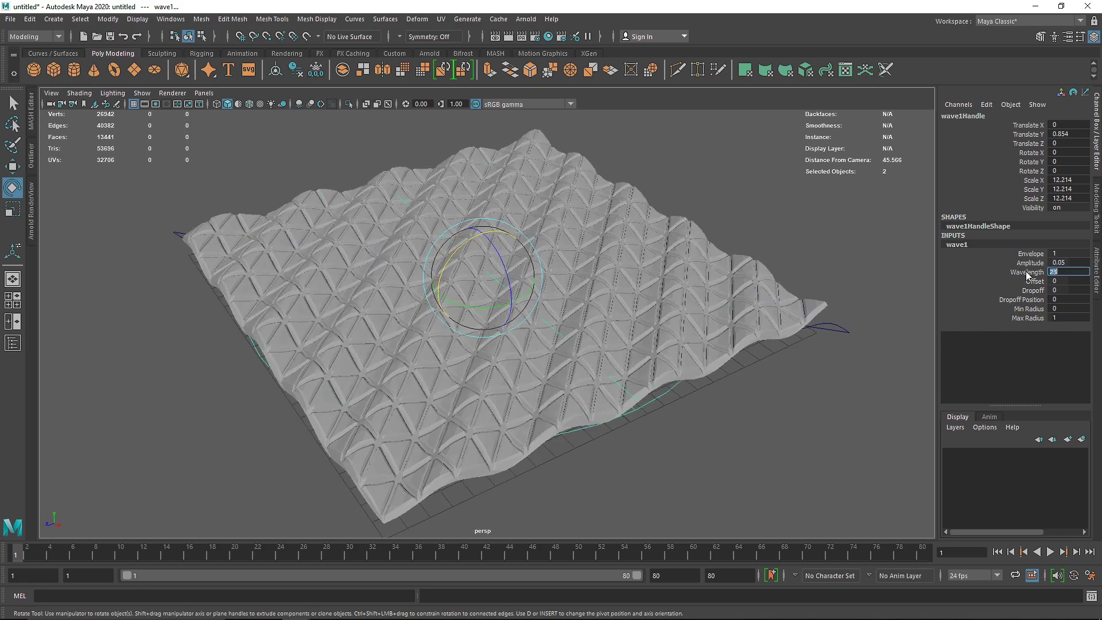
{"action": "type", "text": "2"}
{"action": "key", "text": "Return"}
Experiment with wave Amplitude 1, 0.1 and 0.2 and Wavelength 3
{"action": "left_click", "coordinate": [1069, 262]}
{"action": "type", "text": "1"}
{"action": "key", "text": "Return"}
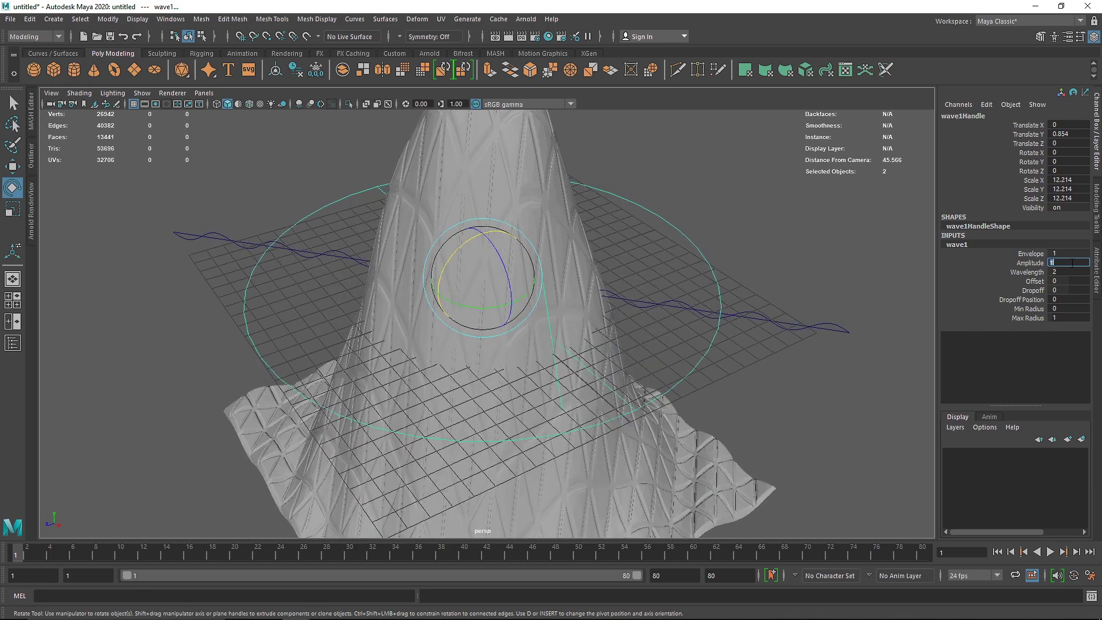
{"action": "type", "text": "0.1"}
{"action": "key", "text": "Return"}
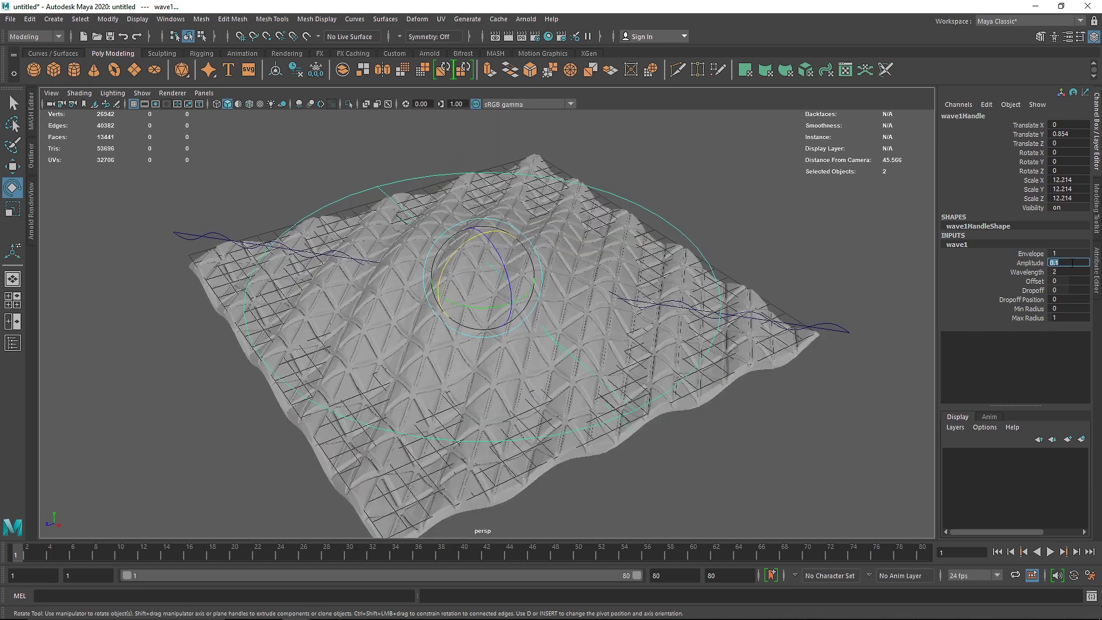
{"action": "left_click", "coordinate": [1065, 270]}
{"action": "type", "text": "3"}
{"action": "key", "text": "Return"}
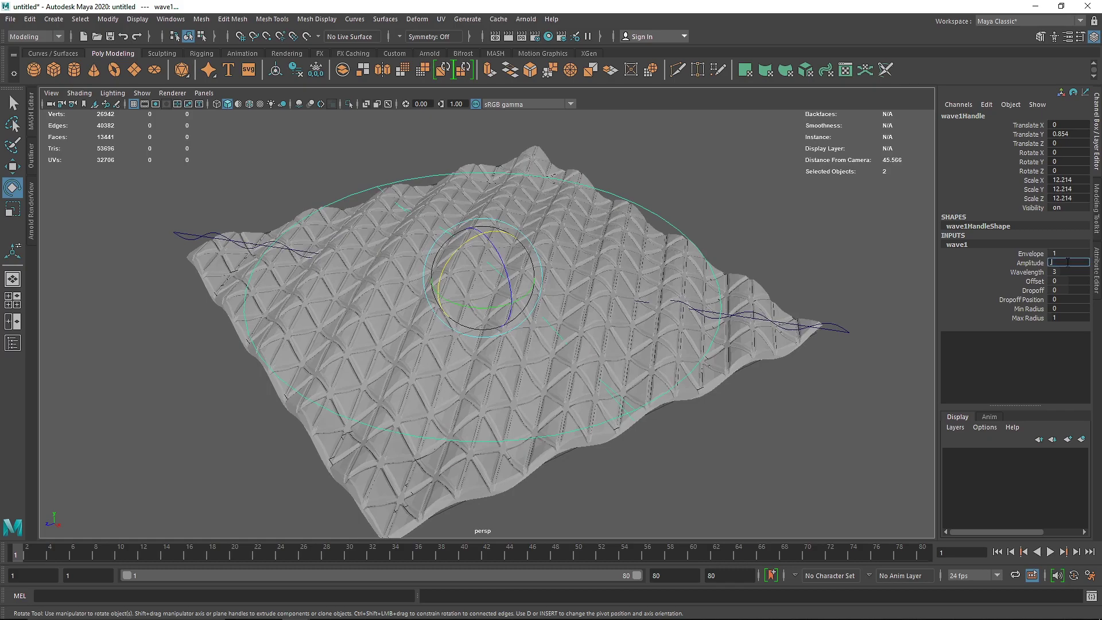
{"action": "left_click", "coordinate": [1068, 262]}
{"action": "type", "text": ".2"}
{"action": "key", "text": "Return"}
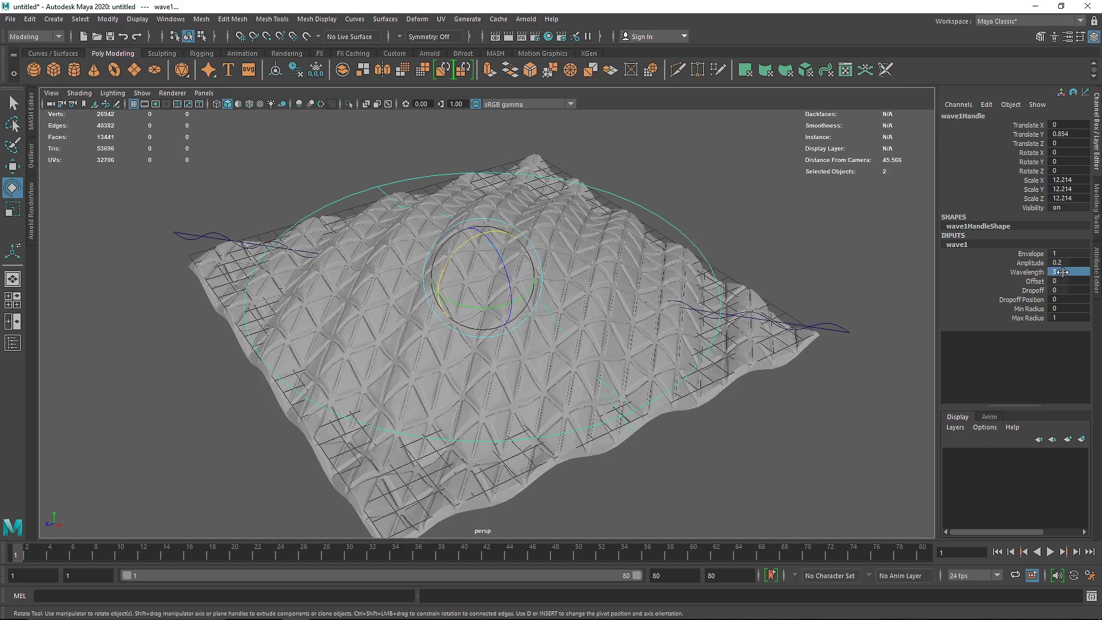
Try wave Wavelength 1, 0.1 and 0.5 with Amplitude 0.05
{"action": "left_click", "coordinate": [1062, 273]}
{"action": "type", "text": "1"}
{"action": "key", "text": "Return"}
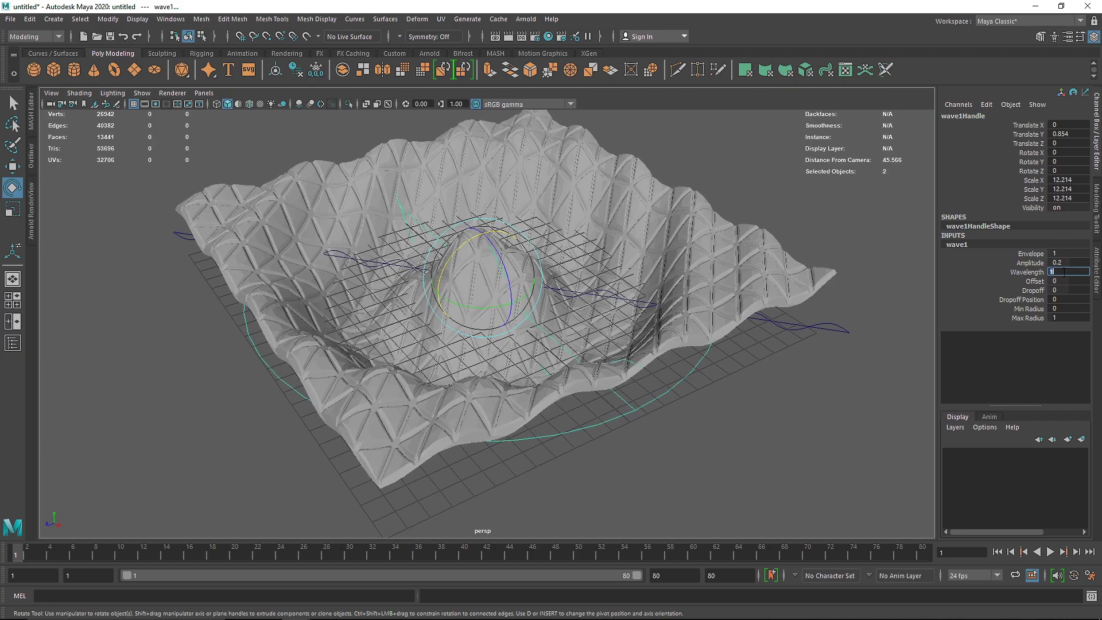
{"action": "type", "text": "0.1"}
{"action": "key", "text": "Return"}
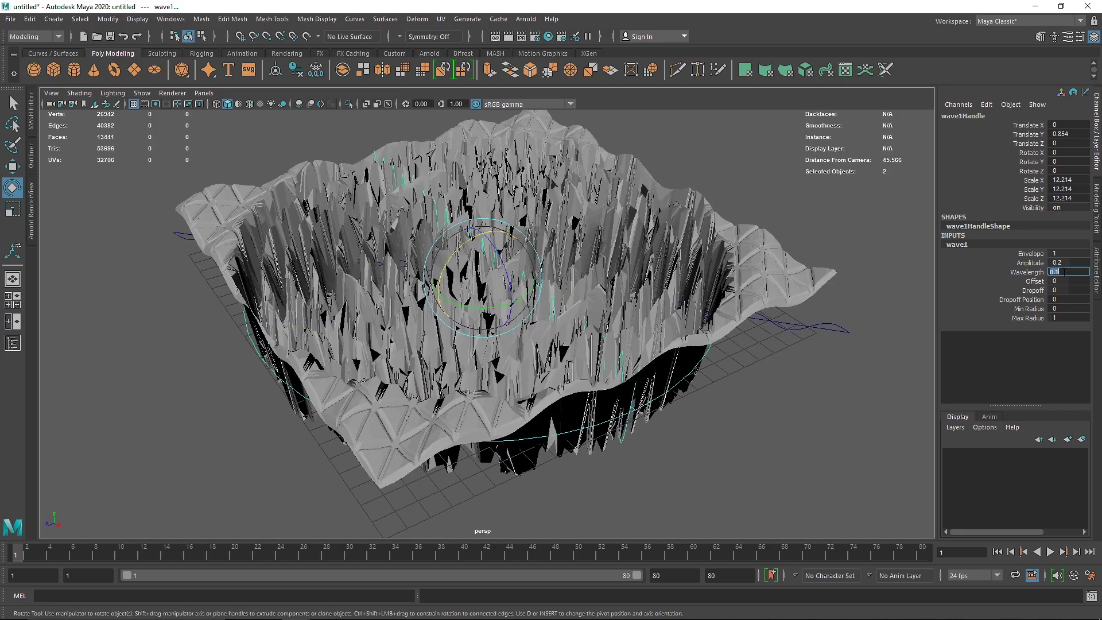
{"action": "left_click", "coordinate": [1066, 262]}
{"action": "type", "text": ".05"}
{"action": "key", "text": "Return"}
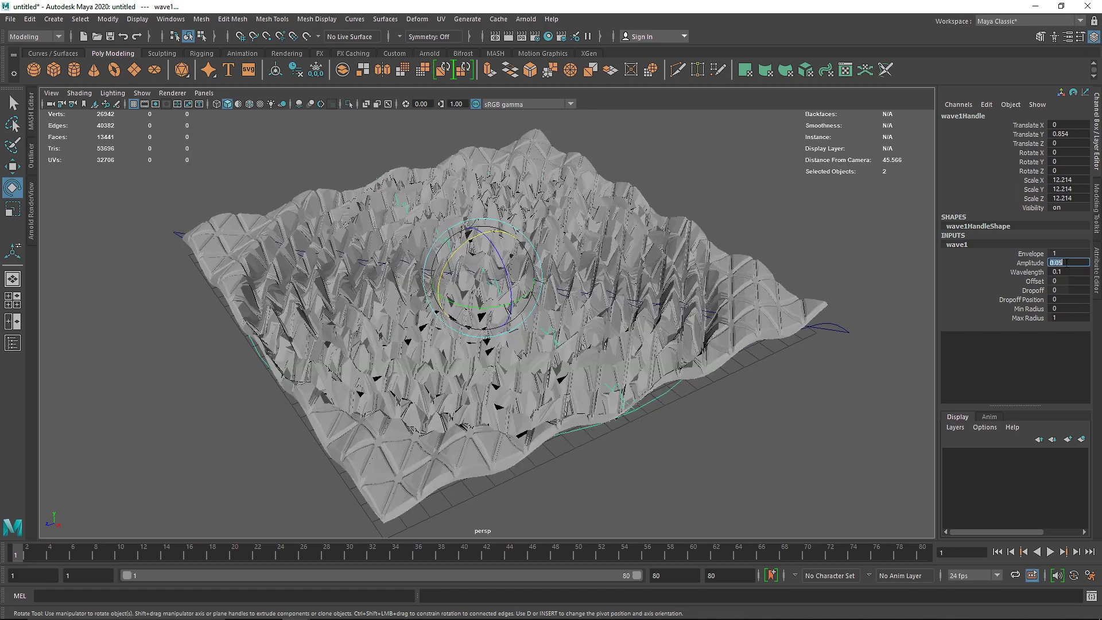
{"action": "type", "text": ".5"}
{"action": "key", "text": "Return"}
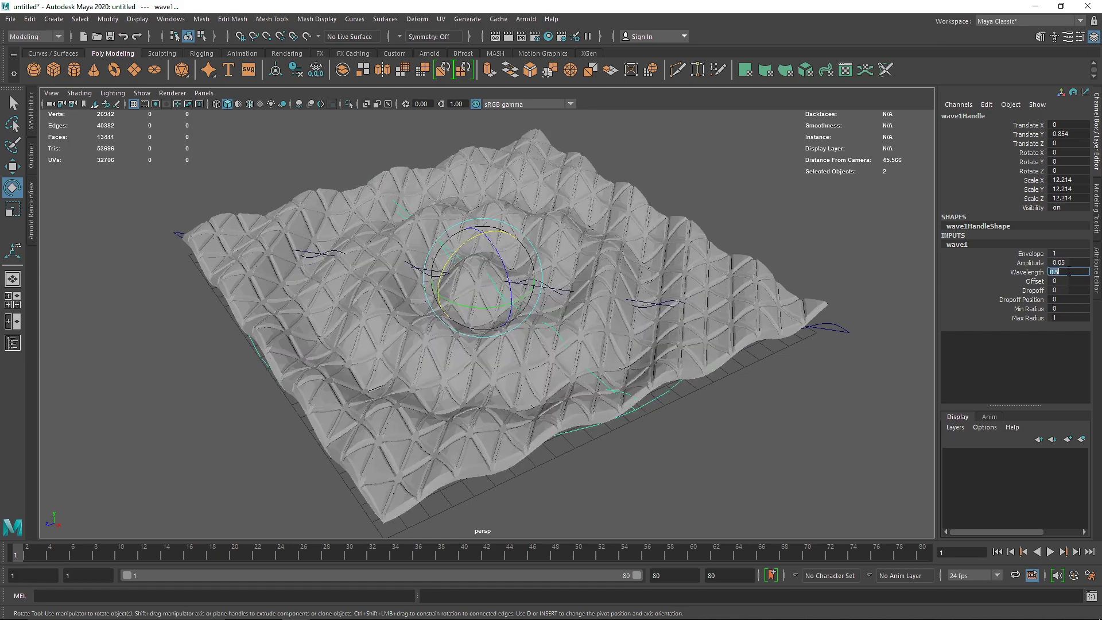
Set the wave Wavelength to 0.4
{"action": "left_click_drag", "start_coordinate": [556, 349], "coordinate": [540, 285], "text": "alt"}
{"action": "right_click_drag", "start_coordinate": [539, 285], "coordinate": [600, 309], "text": "alt"}
{"action": "mouse_move", "coordinate": [600, 309]}
{"action": "left_mouse_down", "text": "alt"}
{"action": "mouse_move", "coordinate": [623, 291]}
{"action": "mouse_move", "coordinate": [541, 282]}
{"action": "mouse_move", "coordinate": [608, 310]}
{"action": "left_mouse_up", "text": "alt"}
{"action": "double_click", "coordinate": [1070, 274]}
{"action": "type", "text": "0.4"}
{"action": "key", "text": "Return"}
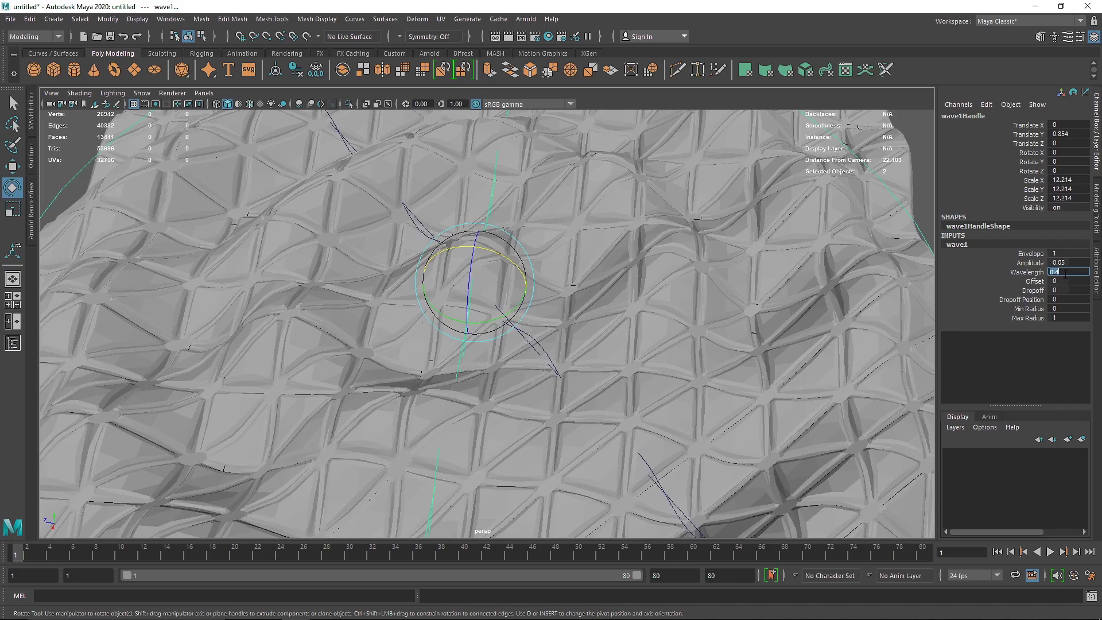
Set the wave Dropoff to 1, comparing with and without it
{"action": "left_click", "coordinate": [1061, 290]}
{"action": "type", "text": "1"}
{"action": "key", "text": "Return"}
{"action": "key", "text": "ctrl+z"}
{"action": "key", "text": "shift+z"}
{"action": "scroll", "coordinate": [409, 262], "scroll_direction": "down", "scroll_amount": 5}
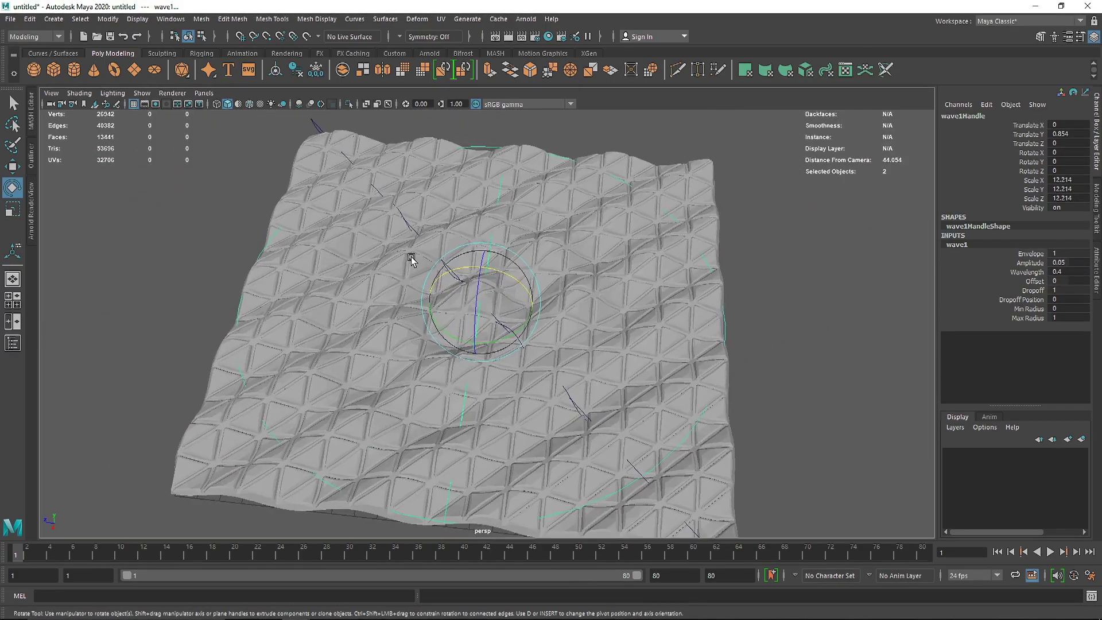
{"action": "left_click_drag", "start_coordinate": [409, 261], "coordinate": [413, 241], "text": "alt"}
{"action": "left_click_drag", "start_coordinate": [591, 274], "coordinate": [470, 255], "text": "alt"}
{"action": "scroll", "coordinate": [536, 285], "scroll_direction": "up", "scroll_amount": 3}
Raise the wave Amplitude to 0.08 and inspect the ripples
{"action": "left_click", "coordinate": [1071, 263]}
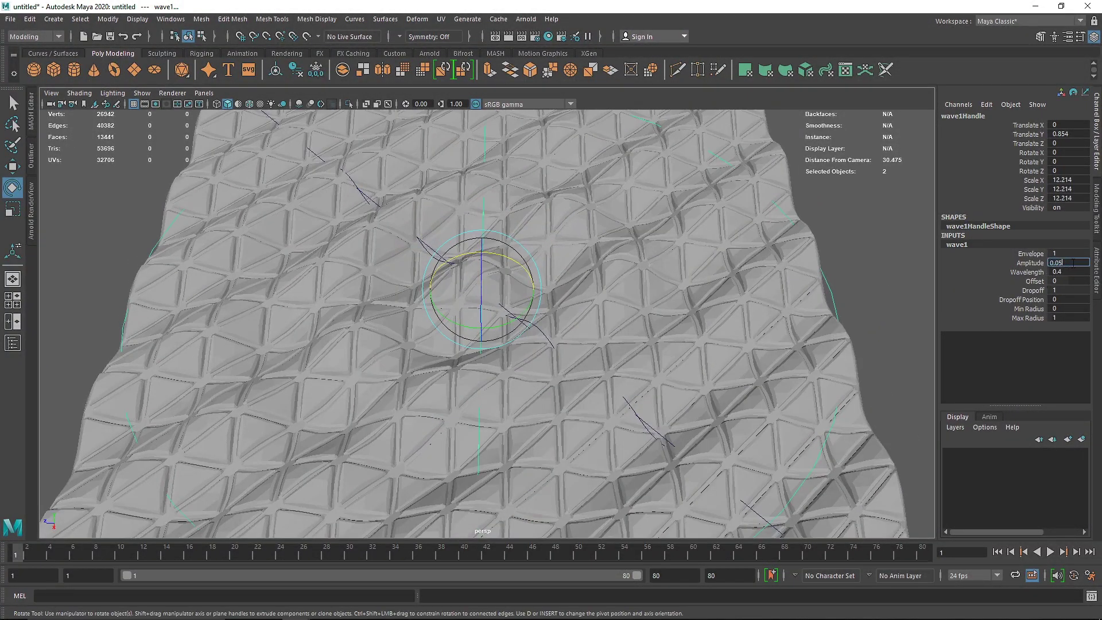
{"action": "type", "text": "0.08"}
{"action": "key", "text": "Return"}
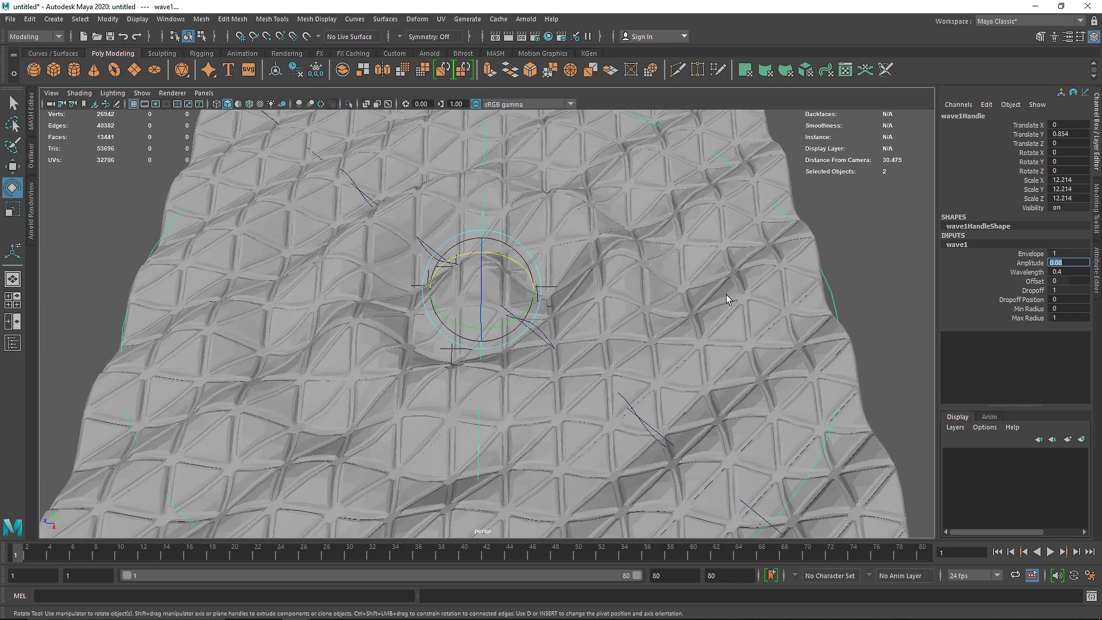
{"action": "left_click_drag", "start_coordinate": [585, 277], "coordinate": [920, 200], "text": "alt"}
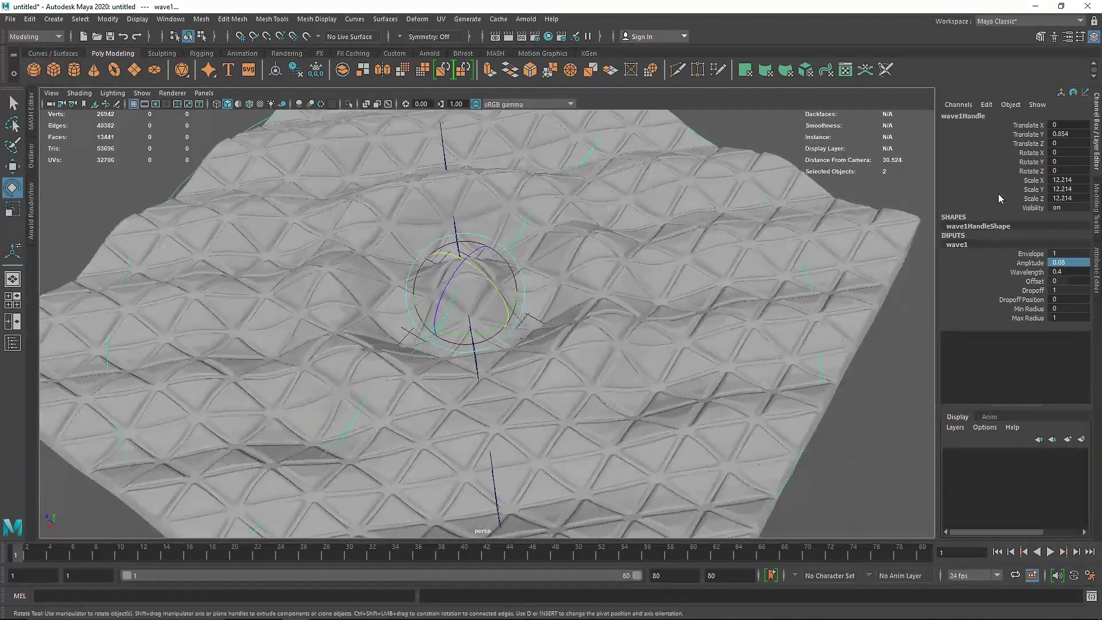
{"action": "left_click_drag", "start_coordinate": [869, 256], "coordinate": [426, 185], "text": "alt"}
{"action": "left_click", "coordinate": [204, 93]}
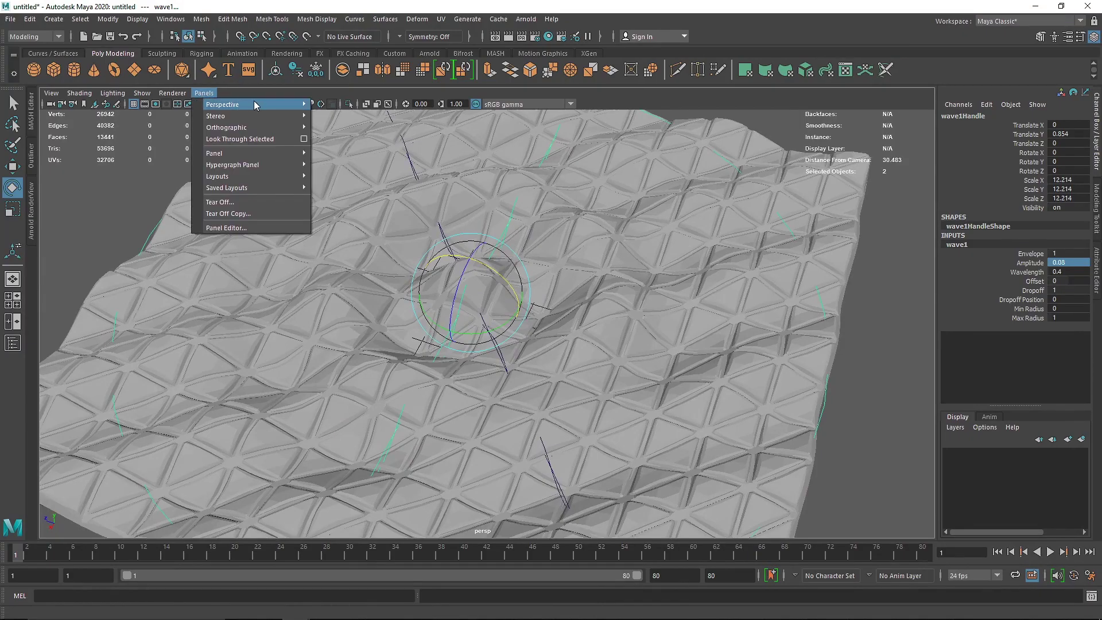
Look through MAIN_CAM and frame the rippled surface
{"action": "mouse_move", "coordinate": [279, 105]}
{"action": "left_click", "coordinate": [337, 108]}
{"action": "right_click_drag", "start_coordinate": [477, 227], "coordinate": [628, 307], "text": "alt"}
{"action": "left_click_drag", "start_coordinate": [627, 308], "coordinate": [548, 319], "text": "alt"}
{"action": "right_click_drag", "start_coordinate": [549, 319], "coordinate": [519, 314], "text": "alt"}
{"action": "left_click_drag", "start_coordinate": [518, 313], "coordinate": [598, 290], "text": "alt"}
{"action": "middle_click_drag", "start_coordinate": [598, 288], "coordinate": [601, 288], "text": "alt"}
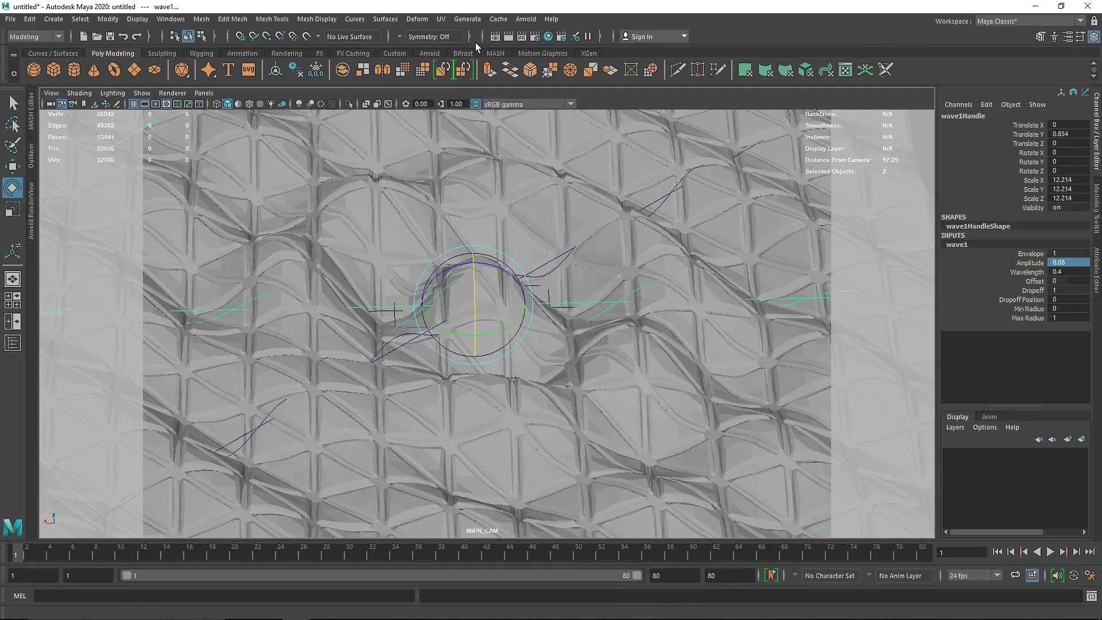
Render the scene in Arnold RenderView and select the rippled plane
{"action": "left_click", "coordinate": [435, 54]}
{"action": "left_click", "coordinate": [434, 70]}
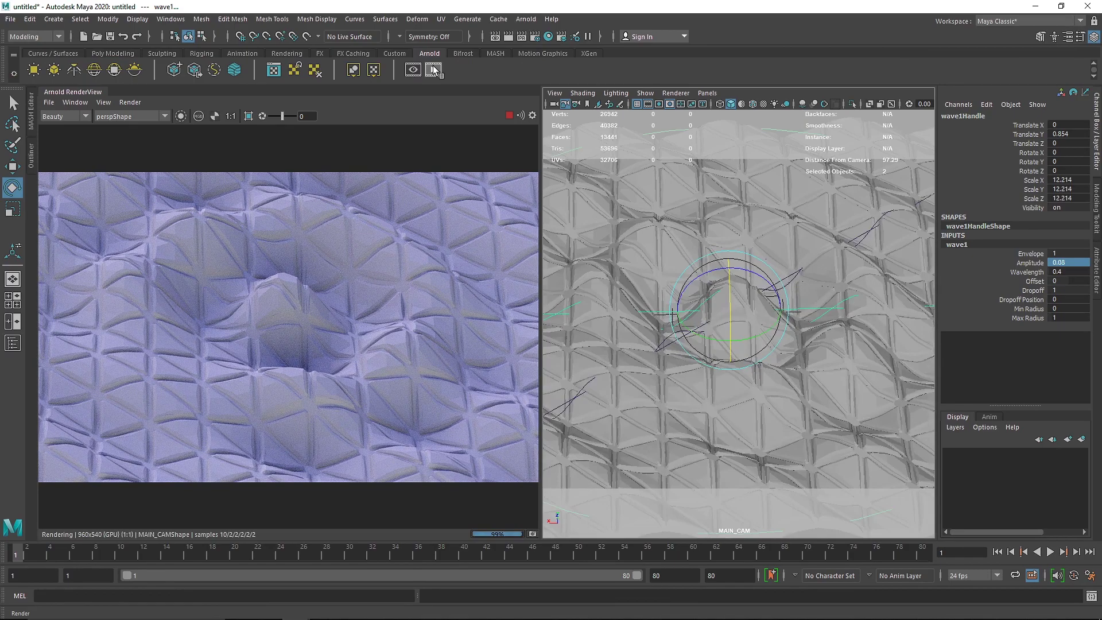
{"action": "left_click", "coordinate": [609, 212]}
{"action": "right_click_drag", "start_coordinate": [610, 212], "coordinate": [612, 506]}
Assign a new aiStandardSurface to the lattice and replace it with the Car_Paint preset
{"action": "left_click", "coordinate": [404, 302]}
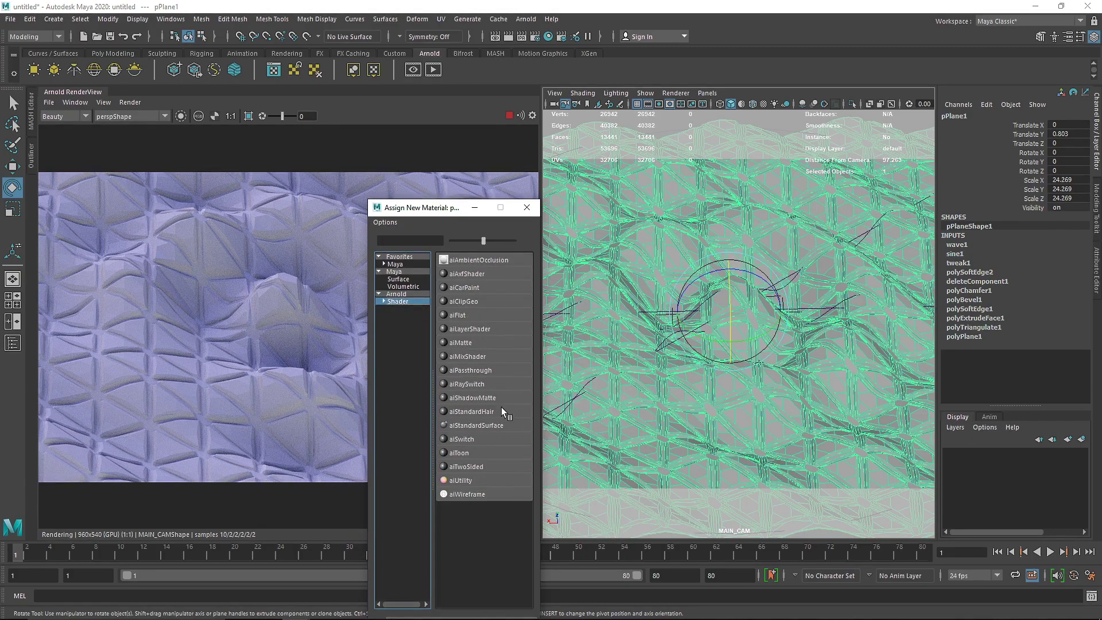
{"action": "left_click", "coordinate": [496, 425]}
{"action": "left_click", "coordinate": [1040, 112]}
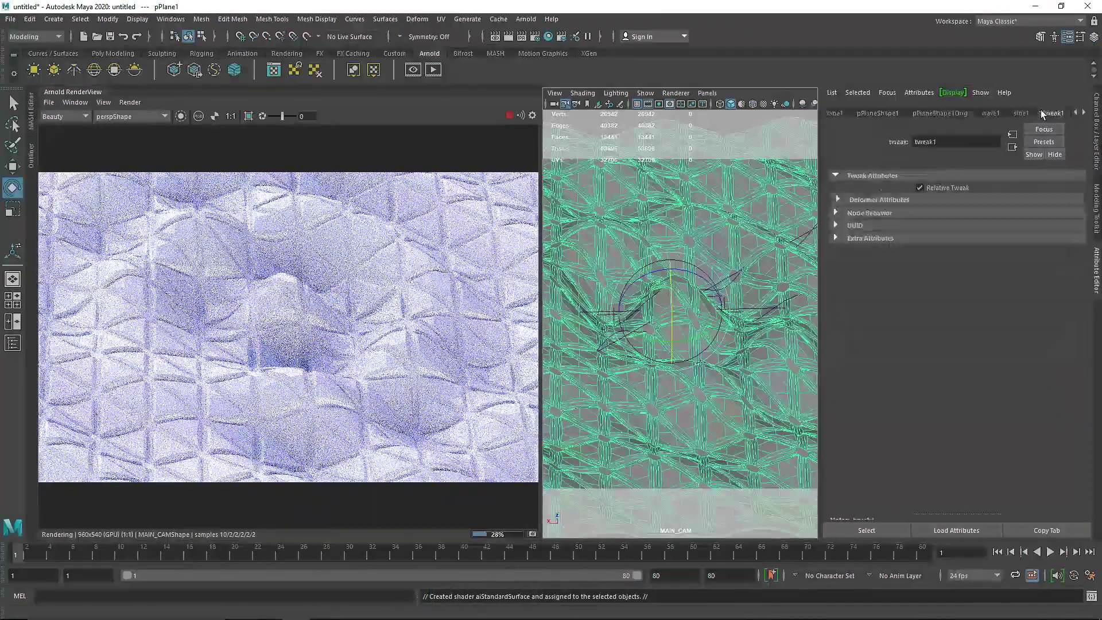
{"action": "left_click", "coordinate": [1059, 115]}
{"action": "left_click", "coordinate": [1045, 142]}
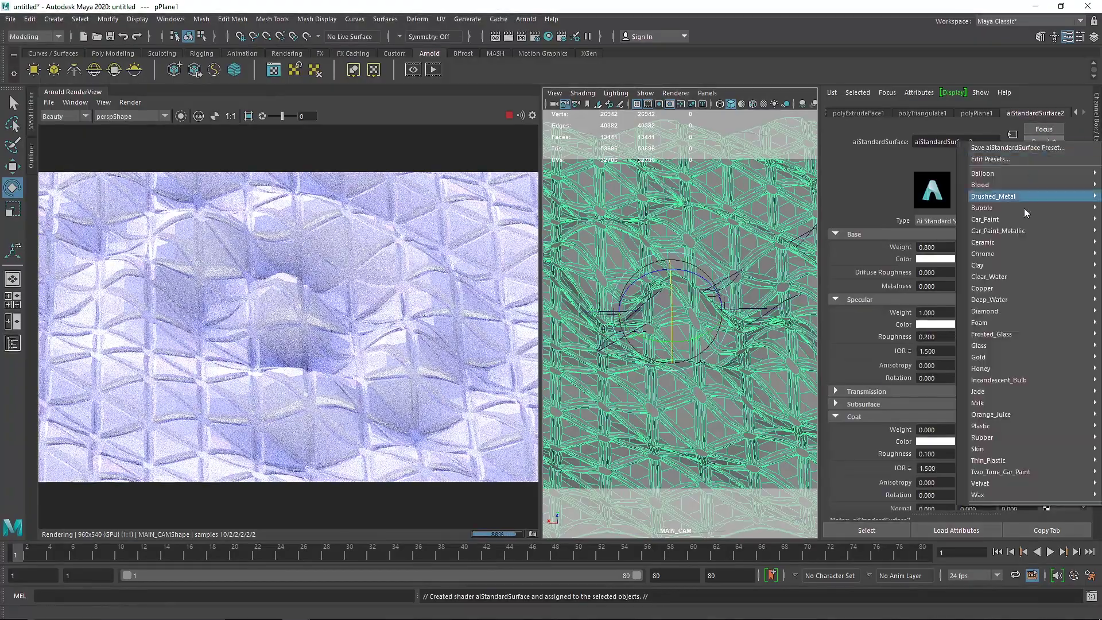
{"action": "mouse_move", "coordinate": [985, 220]}
{"action": "left_click", "coordinate": [938, 220]}
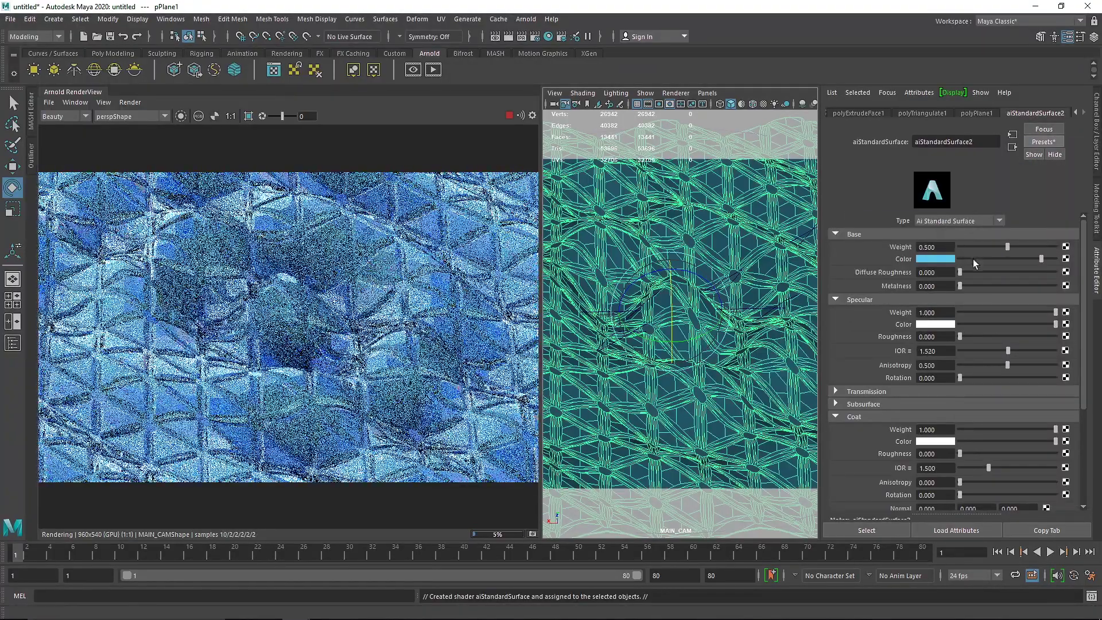
Set Base Weight to 1, Base Color to magenta and Coat Color to yellow
{"action": "left_click_drag", "start_coordinate": [1006, 247], "coordinate": [1080, 248]}
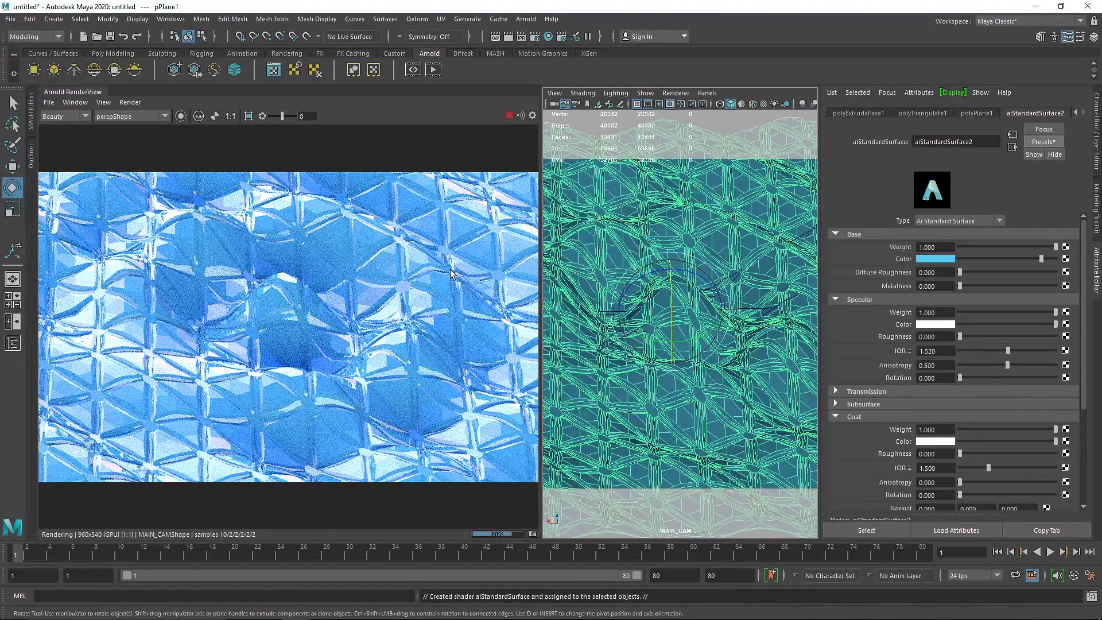
{"action": "left_click", "coordinate": [951, 260]}
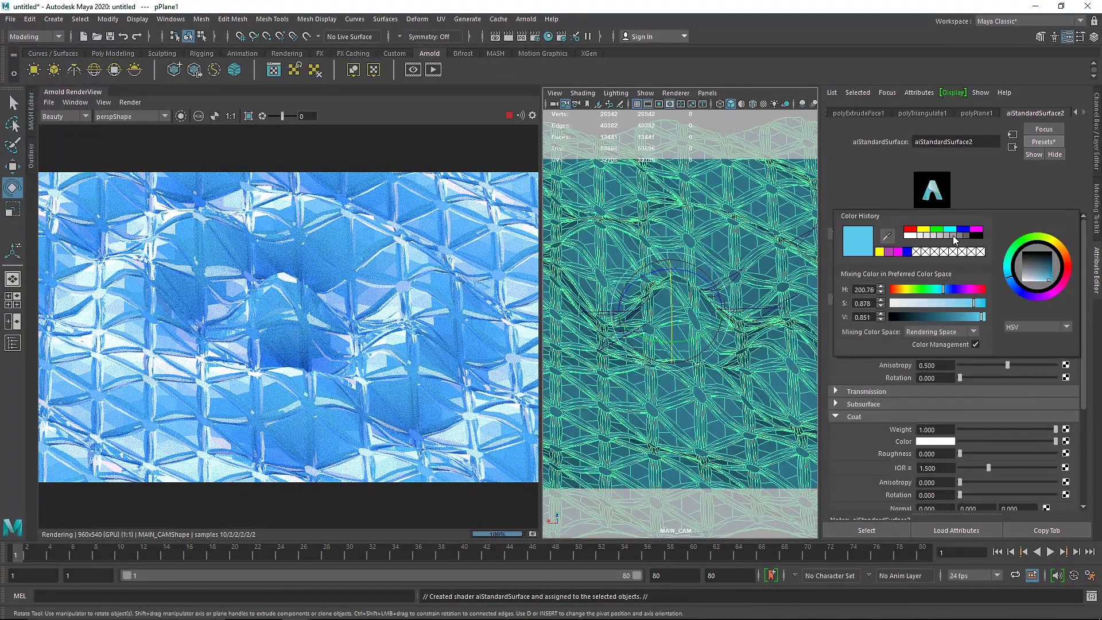
{"action": "left_click", "coordinate": [899, 251]}
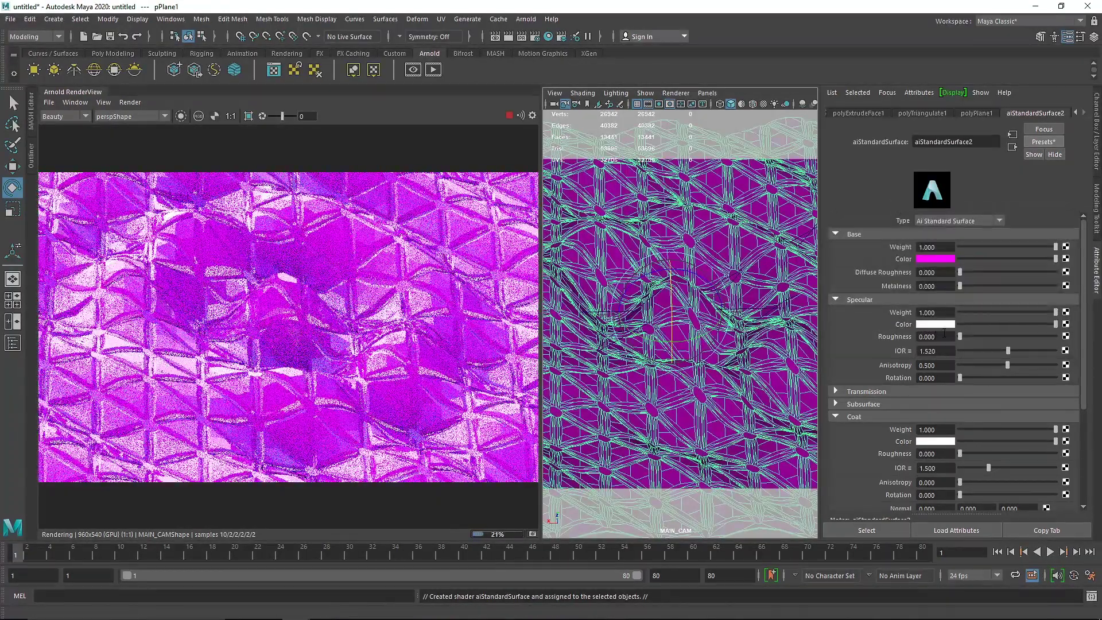
{"action": "scroll", "coordinate": [947, 333], "scroll_direction": "down", "scroll_amount": 4}
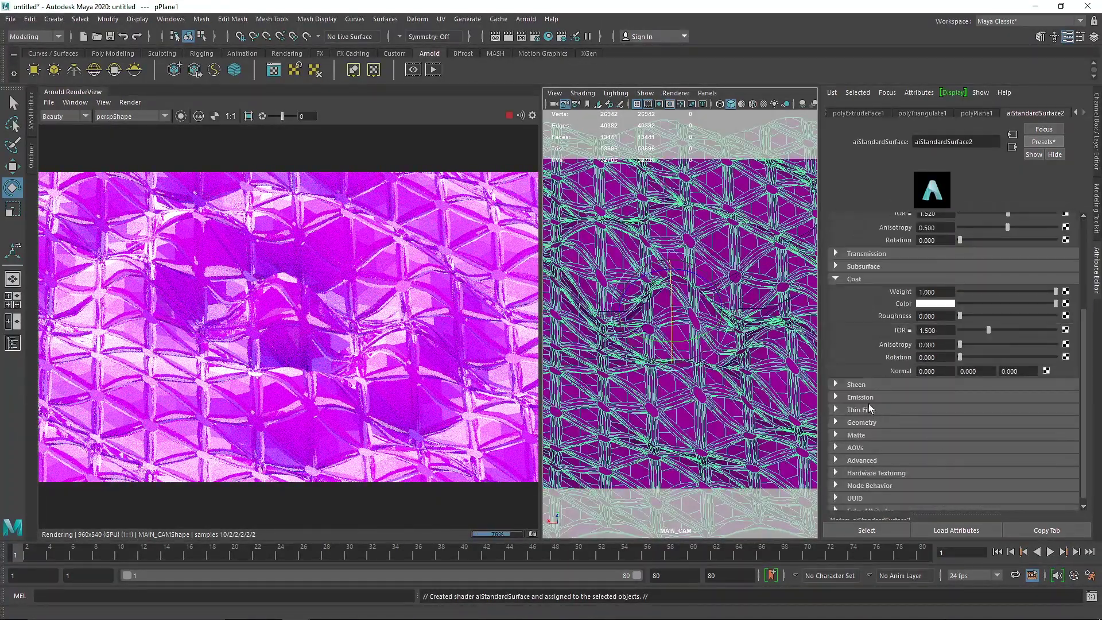
{"action": "left_click", "coordinate": [941, 305]}
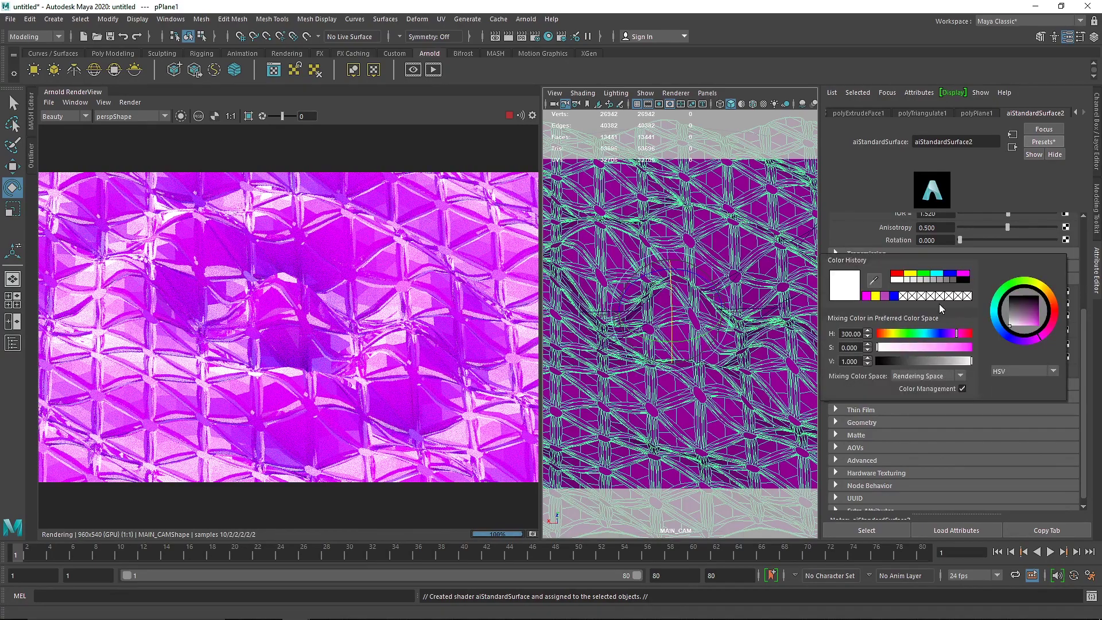
{"action": "left_click", "coordinate": [876, 296]}
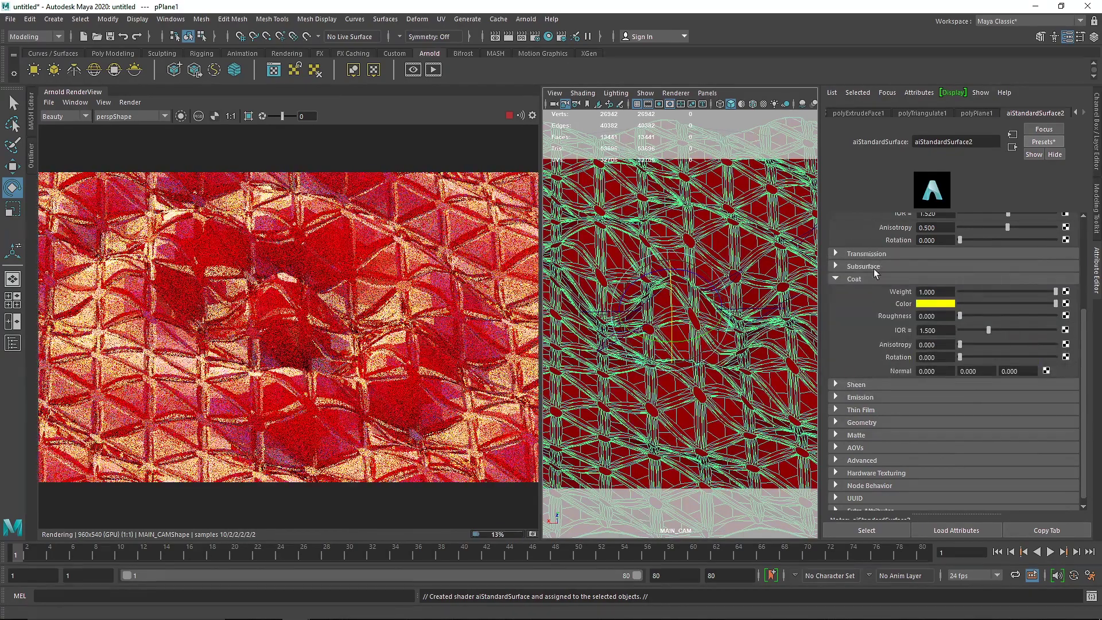
{"action": "scroll", "coordinate": [905, 326], "scroll_direction": "up", "scroll_amount": 1}
{"action": "scroll", "coordinate": [878, 307], "scroll_direction": "up", "scroll_amount": 3}
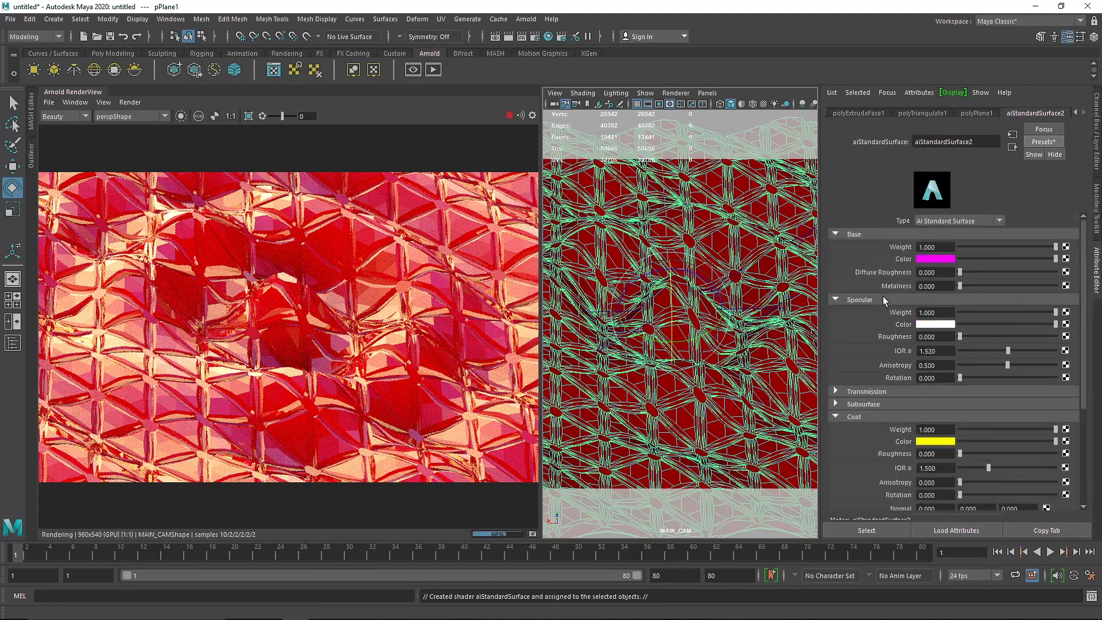
Set Base Metalness to 0.900 and darken the base colour toward purple
{"action": "left_click", "coordinate": [942, 285]}
{"action": "type", "text": ".5"}
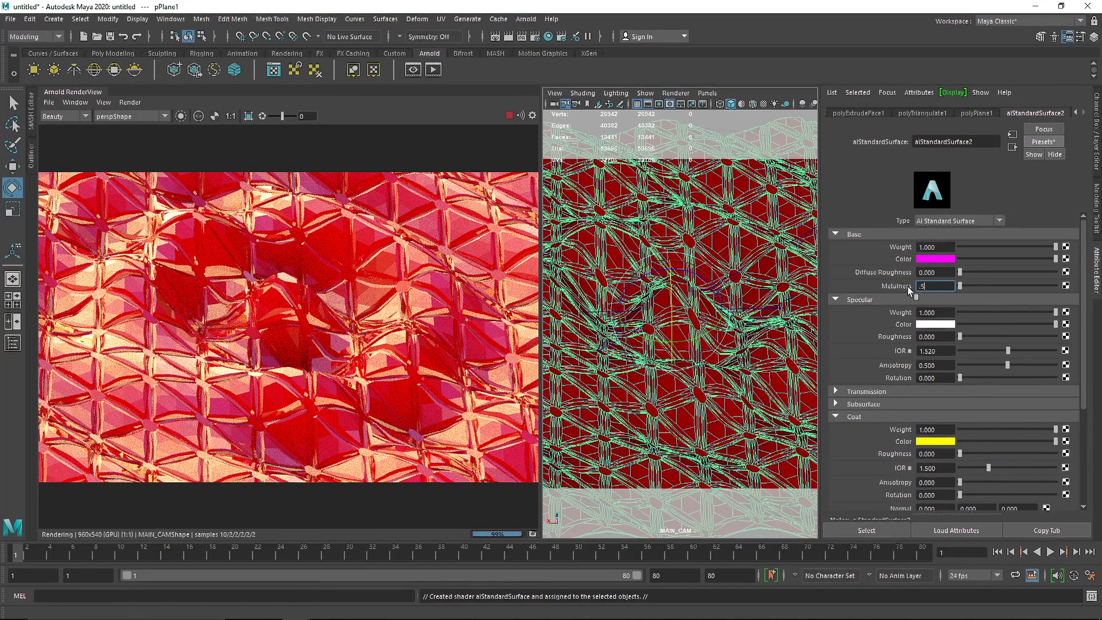
{"action": "key", "text": "Return"}
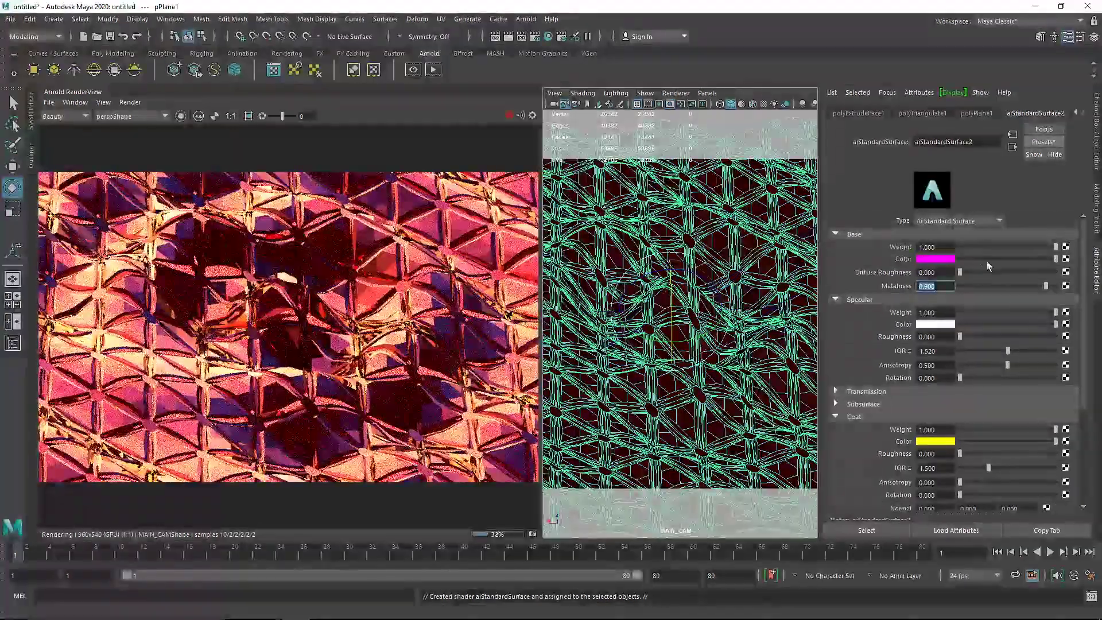
{"action": "left_click", "coordinate": [997, 260]}
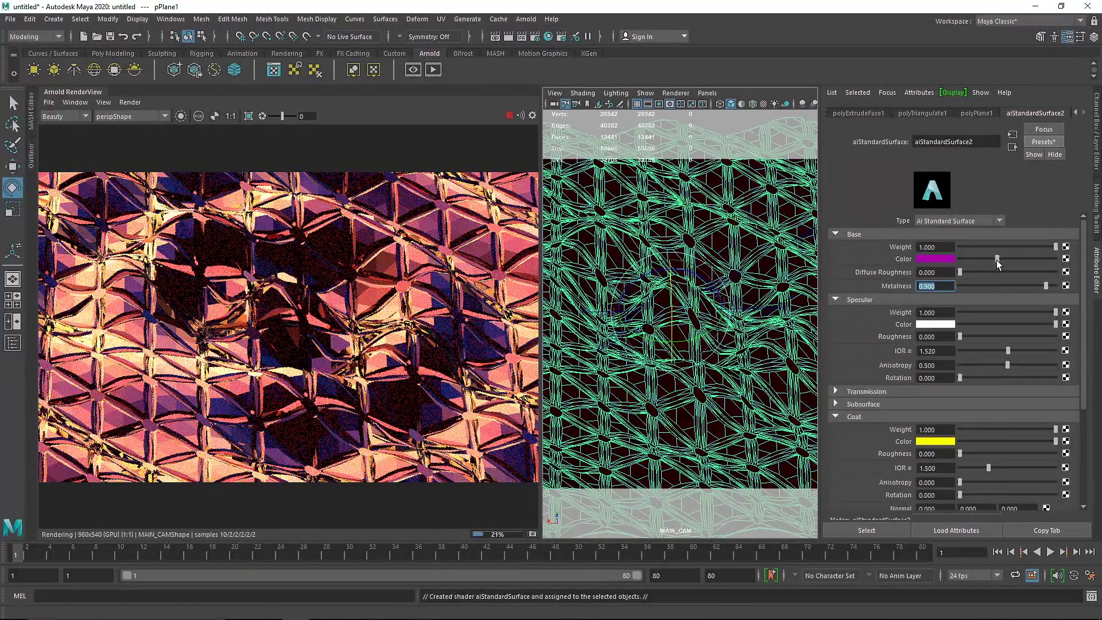
Give the material a Thin Film thickness of 37
{"action": "scroll", "coordinate": [928, 336], "scroll_direction": "down", "scroll_amount": 2}
{"action": "left_click", "coordinate": [871, 340]}
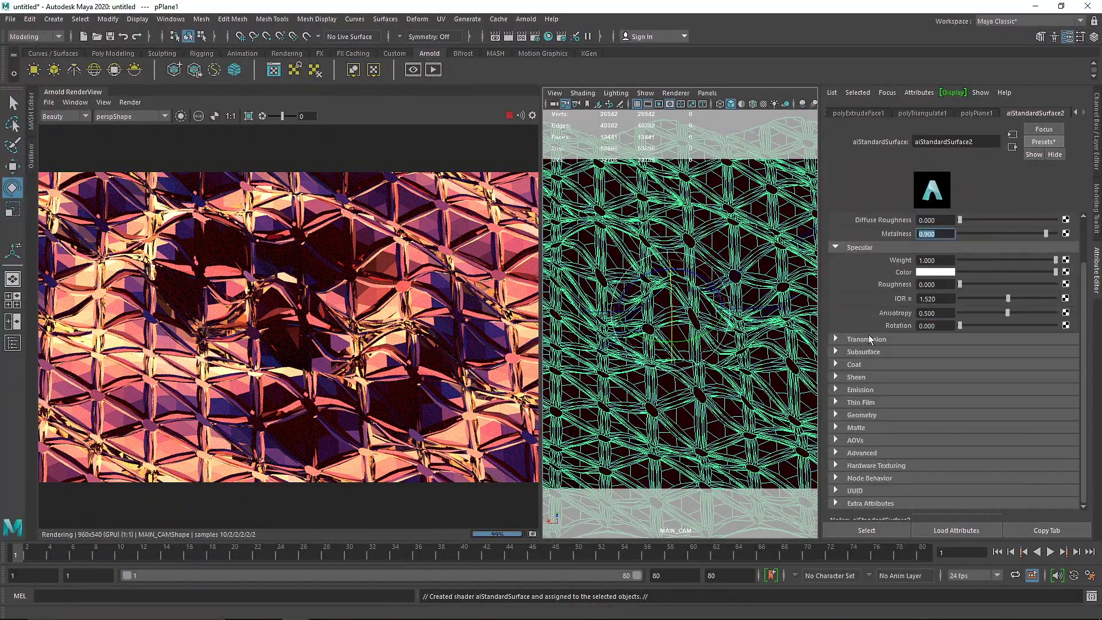
{"action": "left_click", "coordinate": [861, 402]}
{"action": "left_click", "coordinate": [919, 415]}
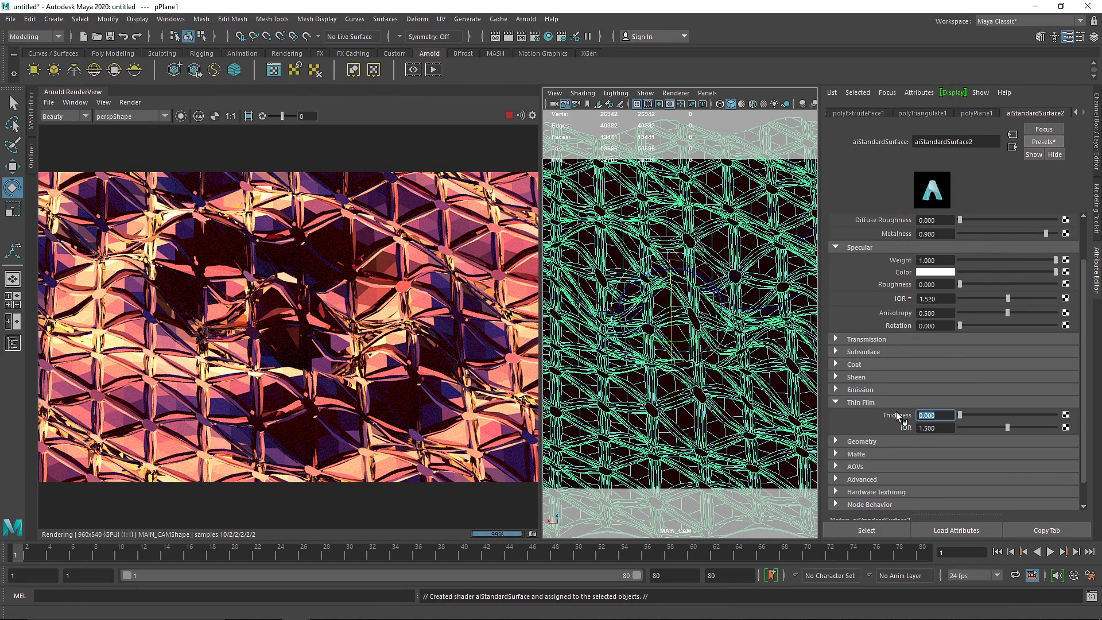
{"action": "type", "text": "37"}
{"action": "key", "text": "Return"}
{"action": "left_click", "coordinate": [891, 403]}
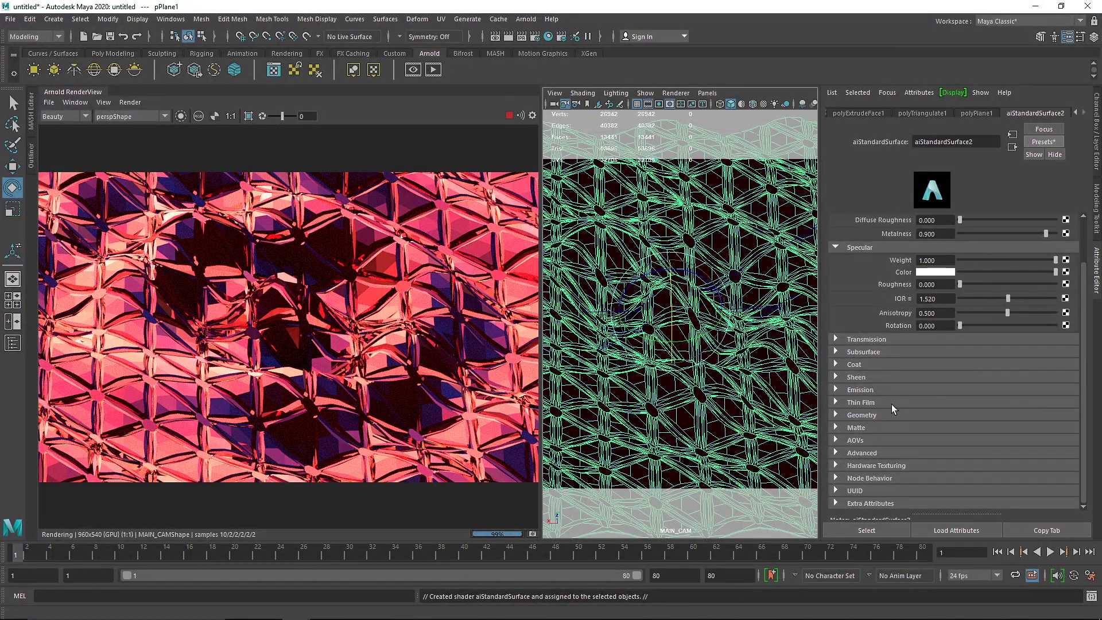
{"action": "left_click", "coordinate": [873, 363]}
Try magenta, blue and green for the coat colour, then keep yellow
{"action": "left_click", "coordinate": [932, 387]}
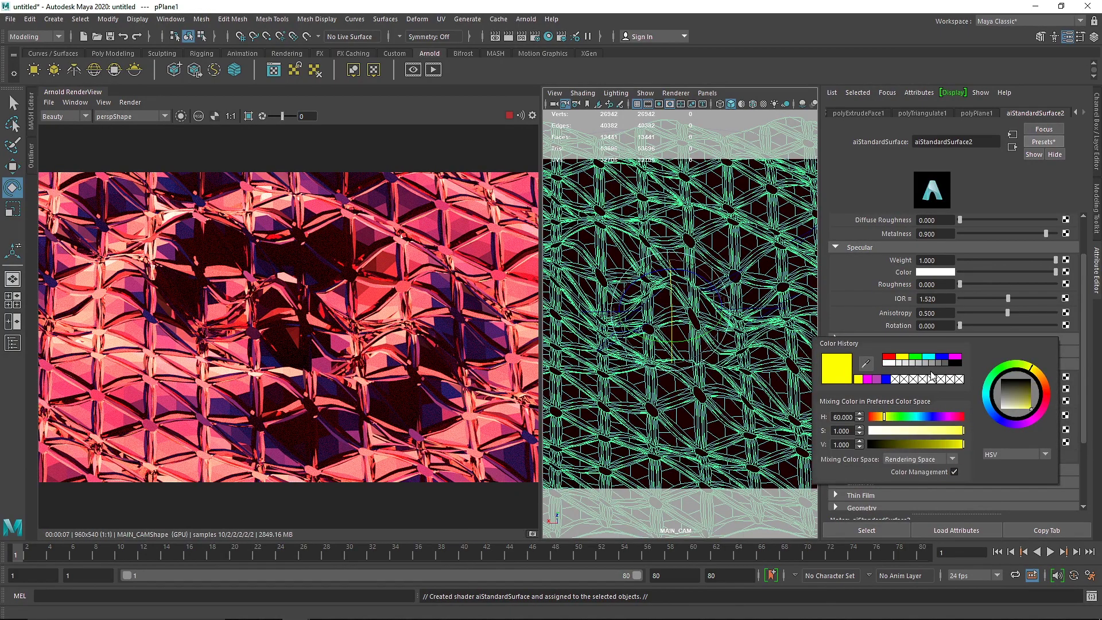
{"action": "left_click", "coordinate": [954, 359]}
{"action": "left_click", "coordinate": [942, 358]}
{"action": "left_click", "coordinate": [915, 358]}
{"action": "left_click", "coordinate": [901, 357]}
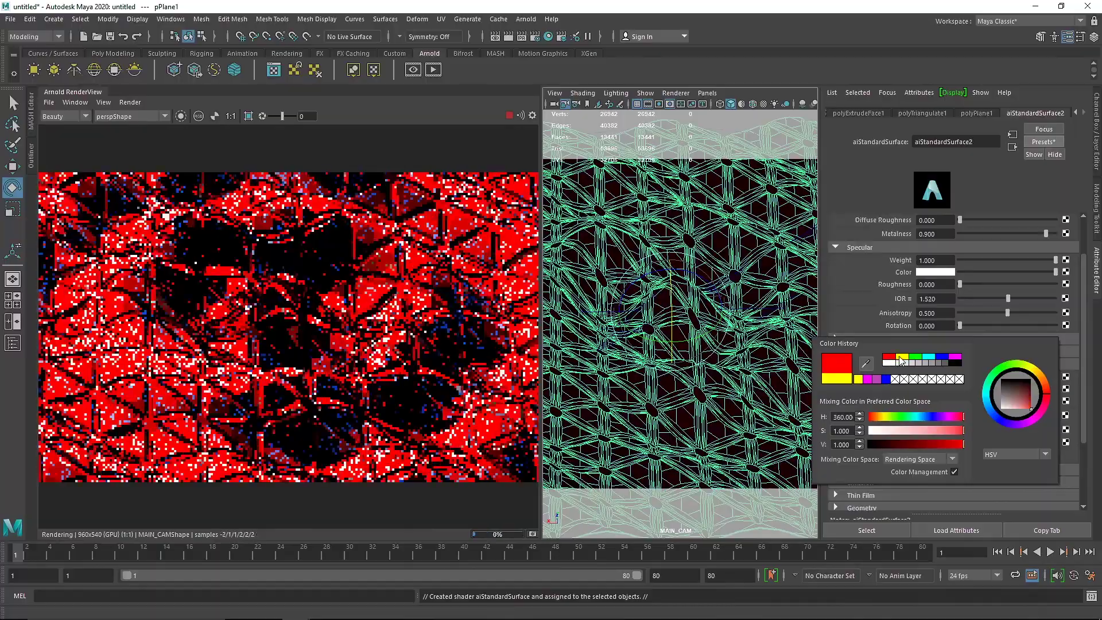
{"action": "left_click", "coordinate": [873, 302]}
Set the specular colour to red after trying blue and magenta
{"action": "left_click", "coordinate": [931, 261]}
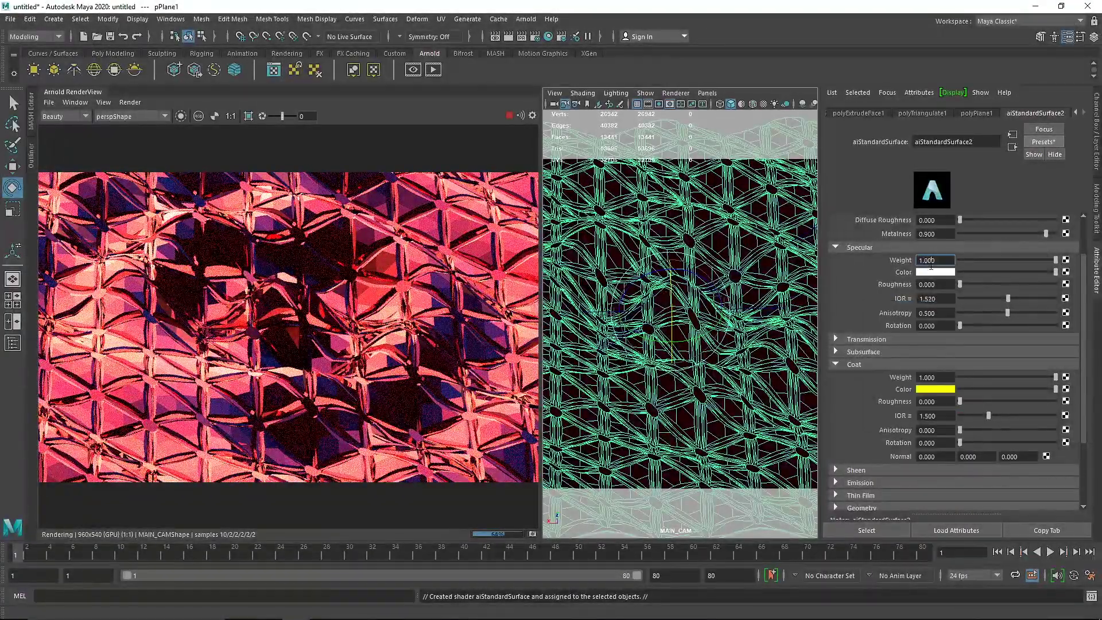
{"action": "left_click", "coordinate": [940, 271]}
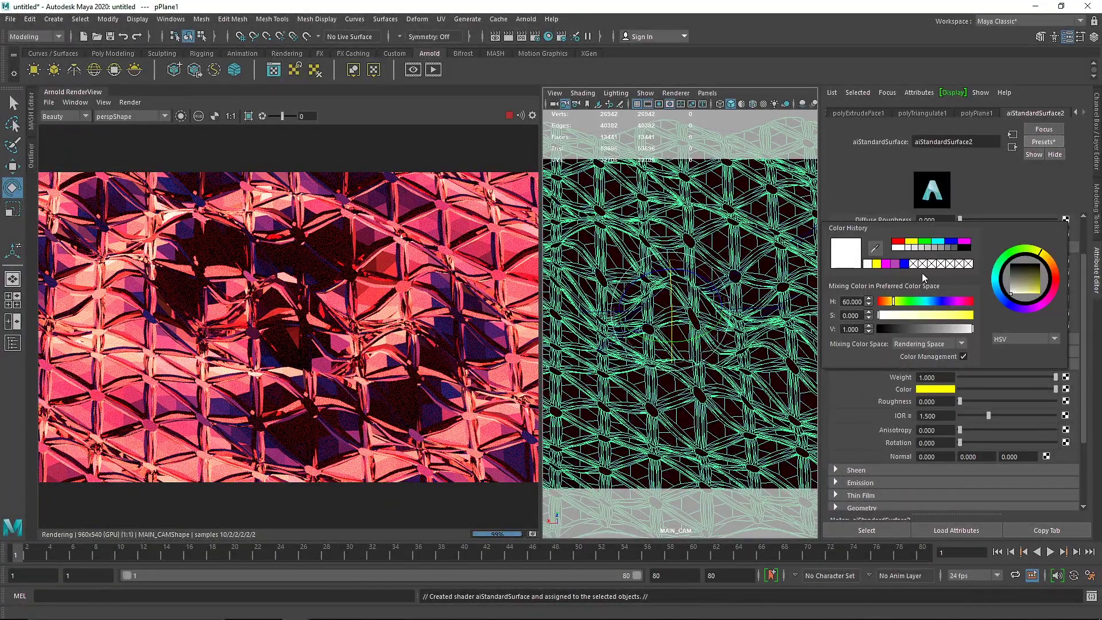
{"action": "left_click", "coordinate": [906, 264]}
{"action": "left_click", "coordinate": [886, 264]}
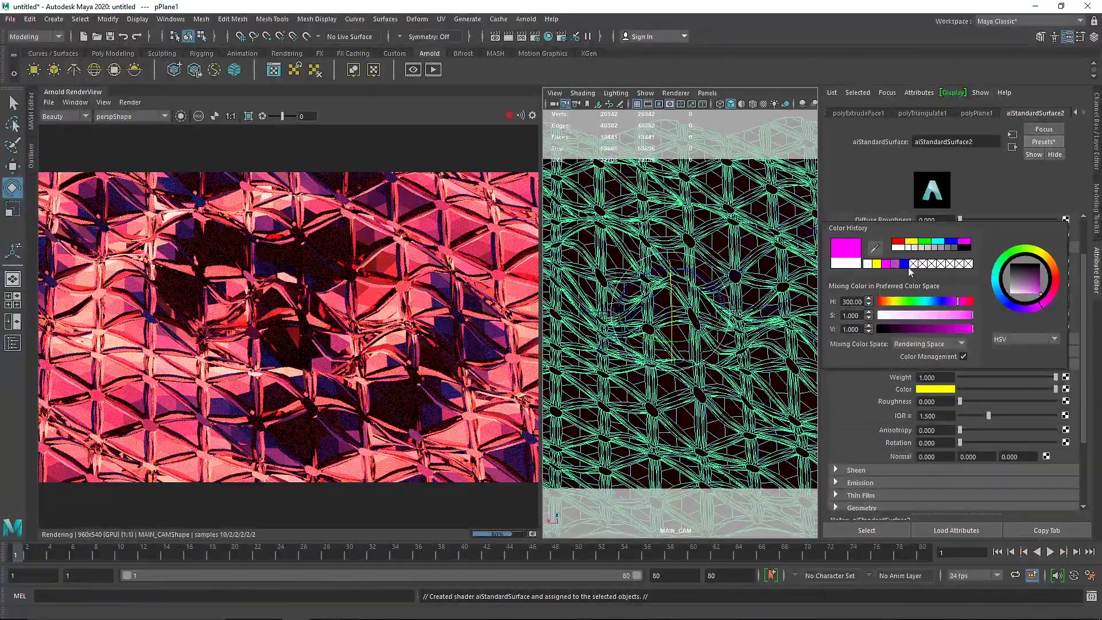
{"action": "left_click", "coordinate": [899, 243]}
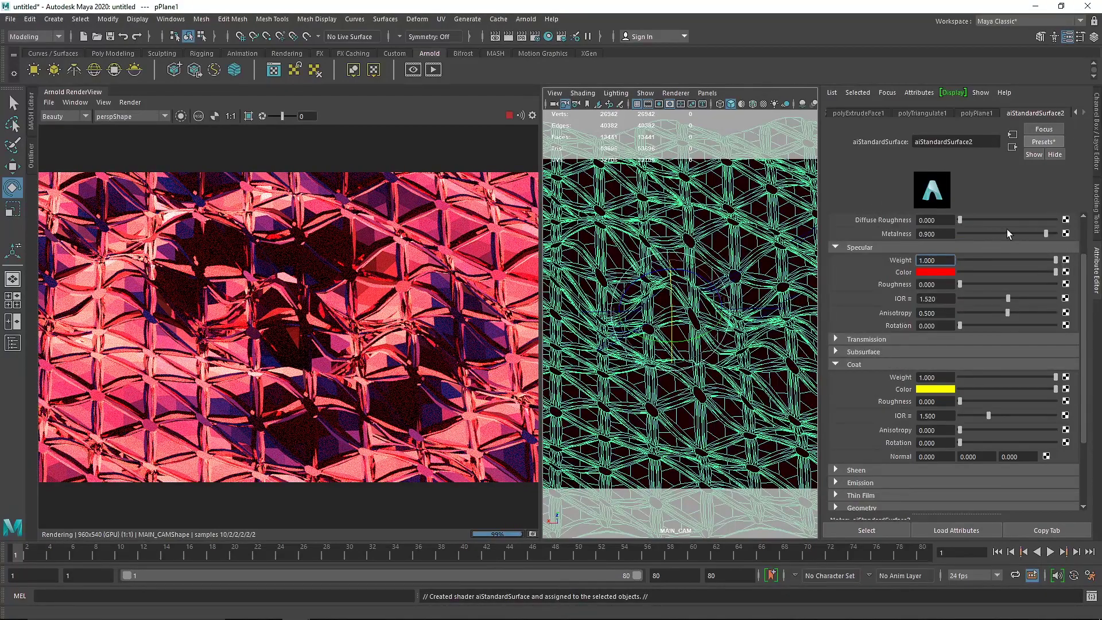
Brighten the base colour to full-brightness magenta
{"action": "scroll", "coordinate": [970, 259], "scroll_direction": "up", "scroll_amount": 3}
{"action": "mouse_move", "coordinate": [989, 256]}
{"action": "left_mouse_down"}
{"action": "mouse_move", "coordinate": [970, 260]}
{"action": "mouse_move", "coordinate": [1060, 260]}
{"action": "mouse_move", "coordinate": [983, 260]}
{"action": "left_mouse_up"}
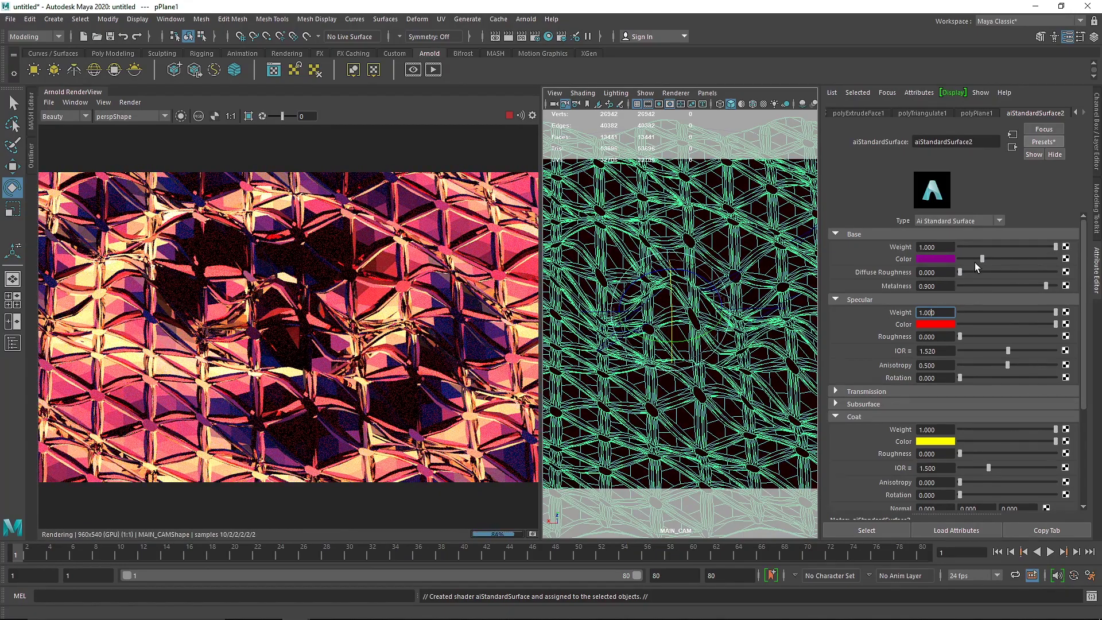
{"action": "left_click_drag", "start_coordinate": [982, 259], "coordinate": [1000, 259]}
{"action": "left_click", "coordinate": [941, 258]}
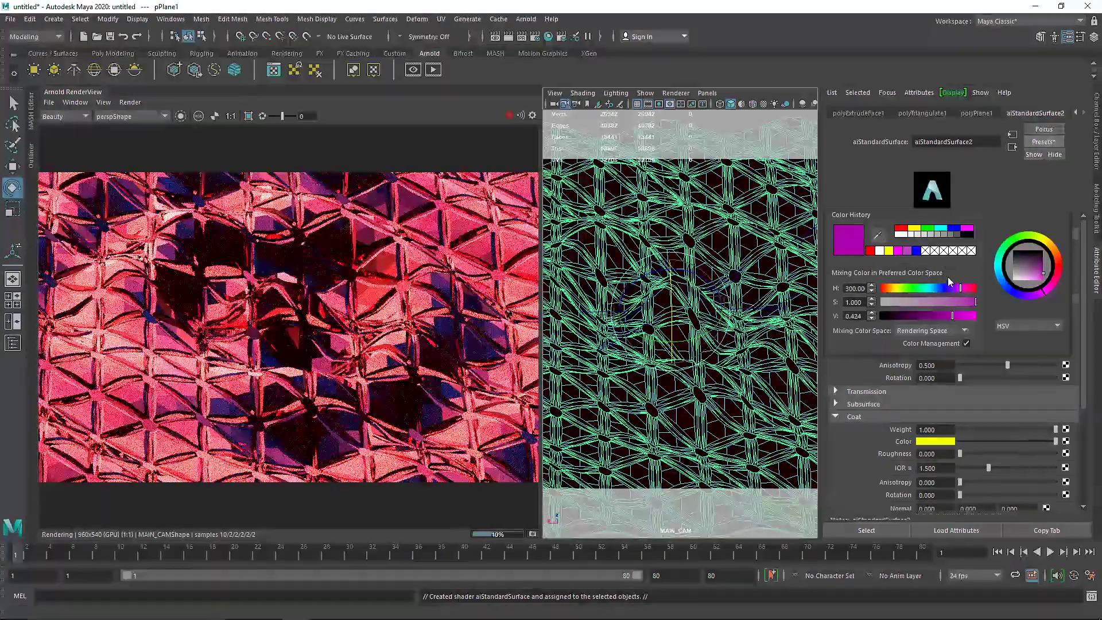
{"action": "left_click_drag", "start_coordinate": [956, 316], "coordinate": [985, 315]}
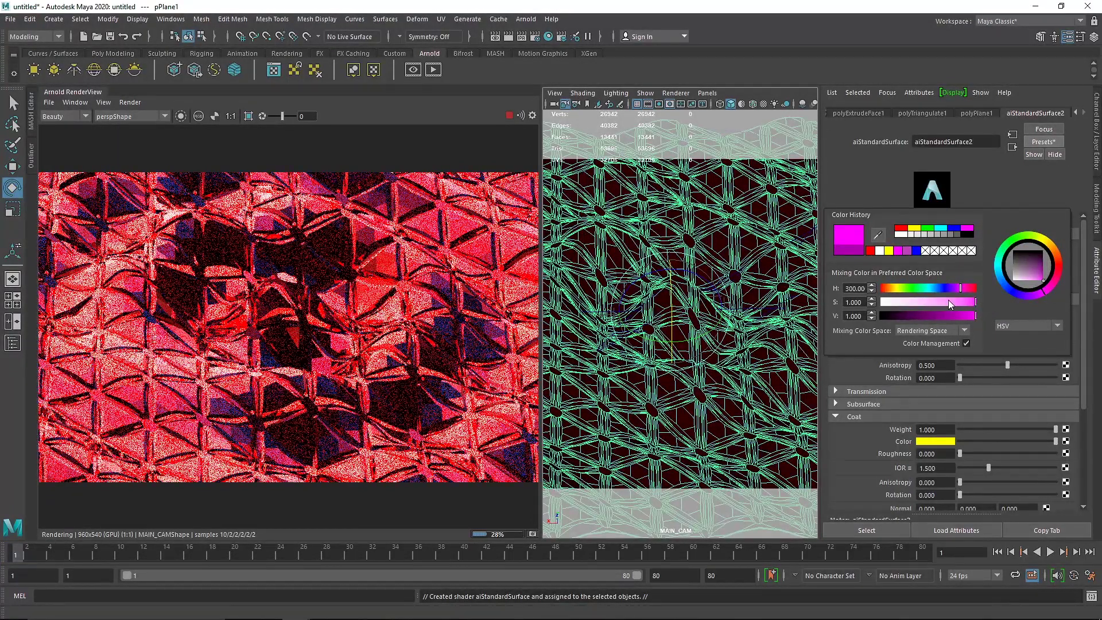